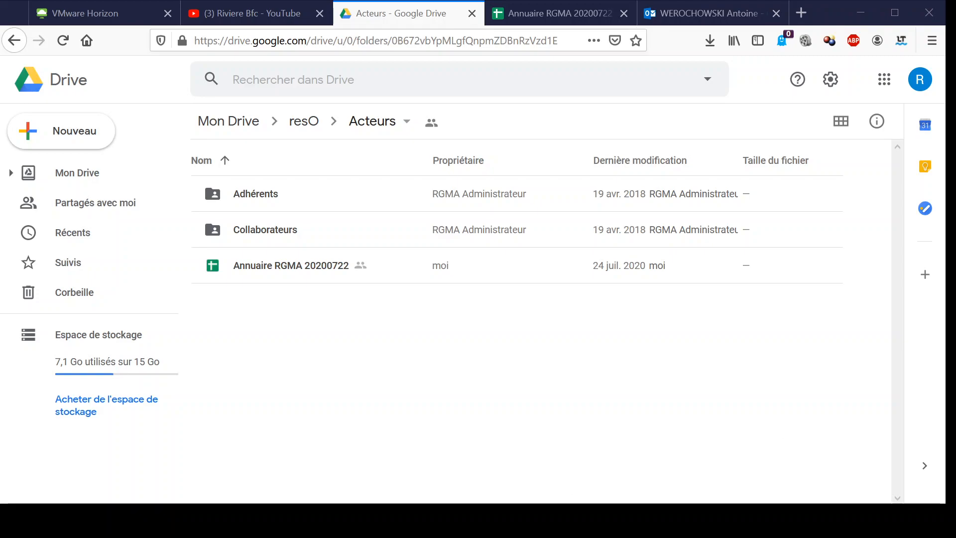
# Import the file essai.xlsx into the Acteurs folder and dismiss the upload notice
pyautogui.rightClick(463, 368)
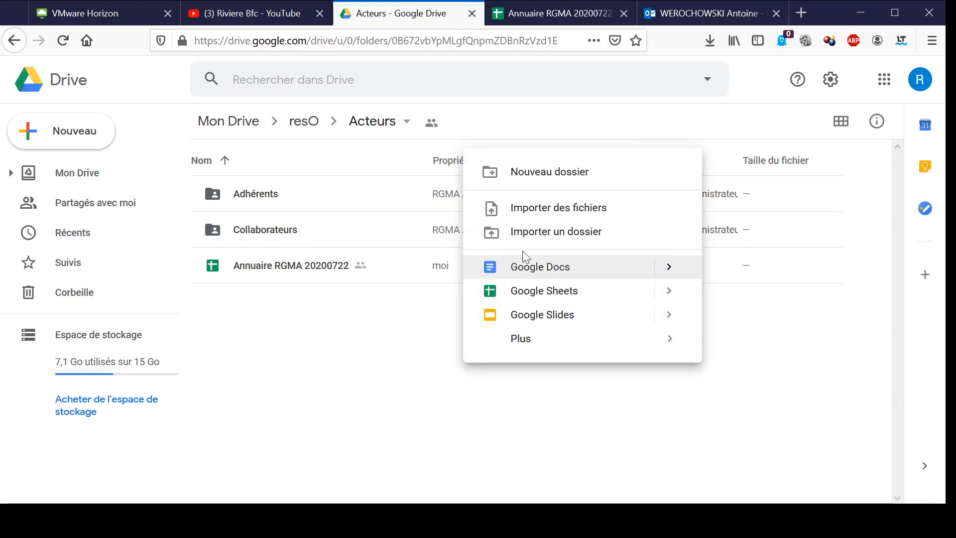
pyautogui.click(556, 213)
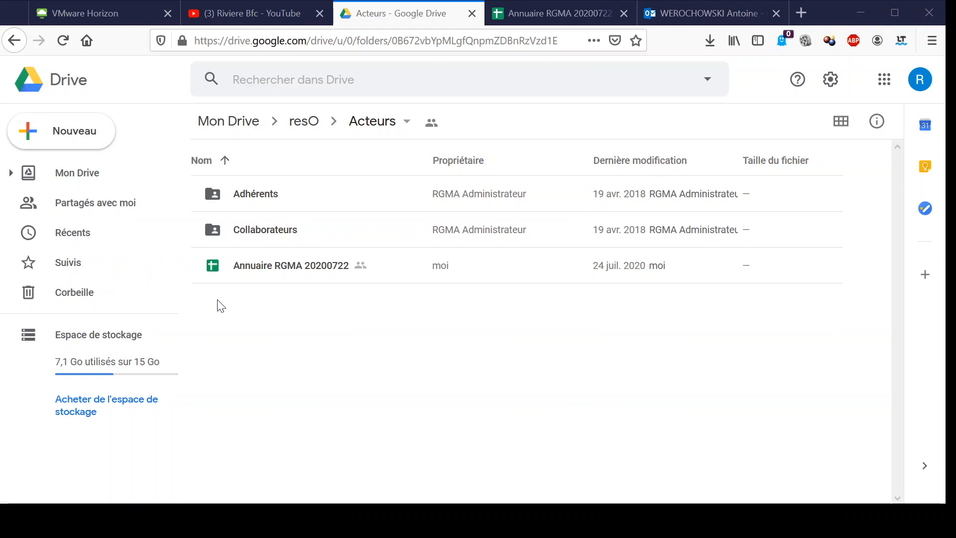
pyautogui.click(350, 338)
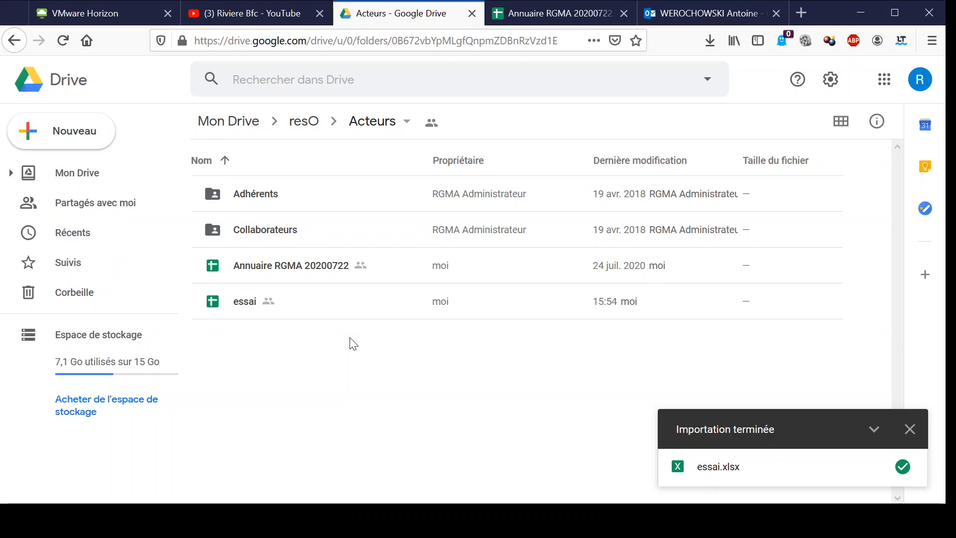
pyautogui.click(909, 429)
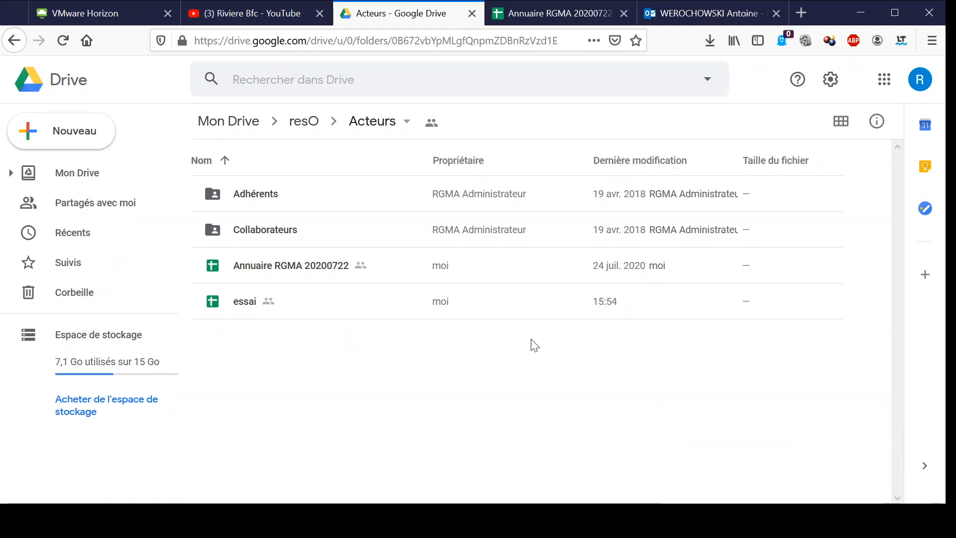
# Open the imported essai spreadsheet from the Acteurs folder
pyautogui.doubleClick(411, 306)
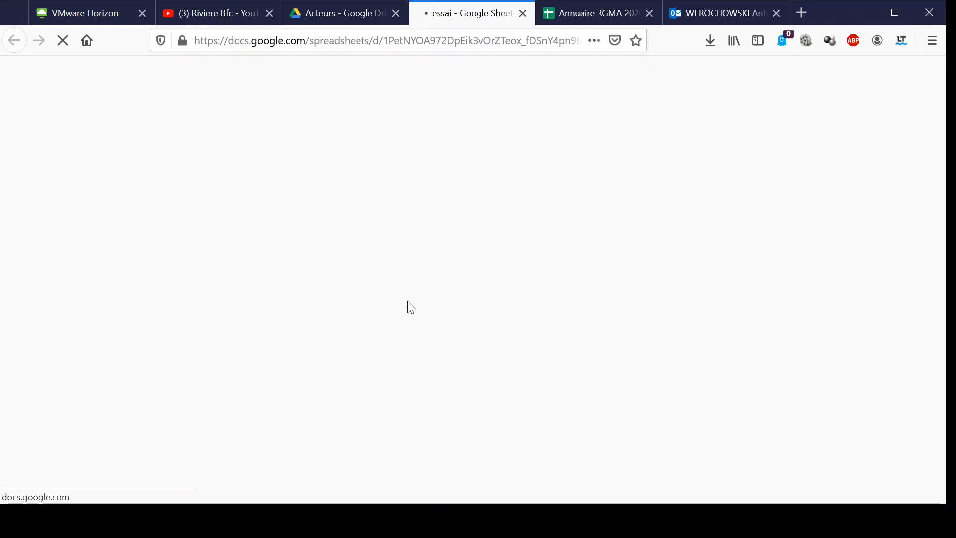
pyautogui.click(344, 16)
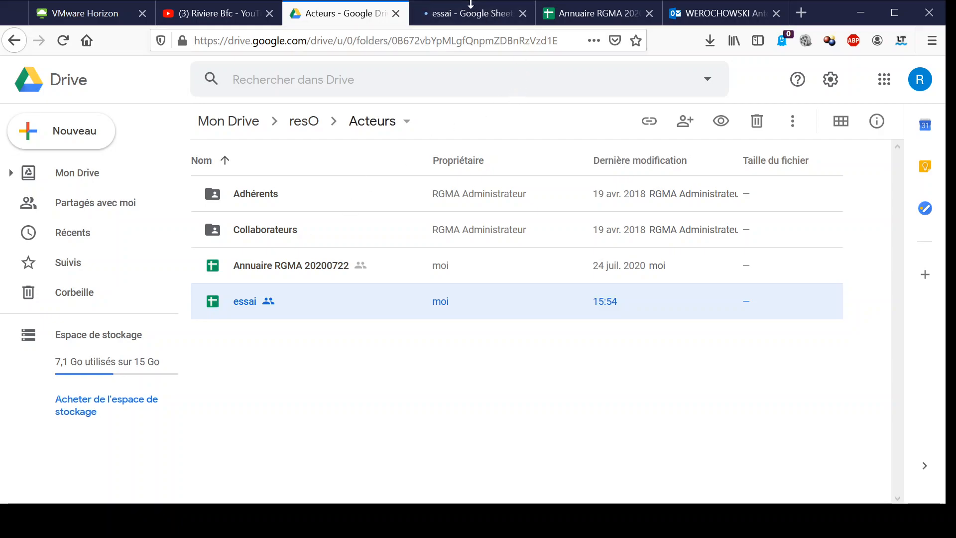
pyautogui.click(468, 14)
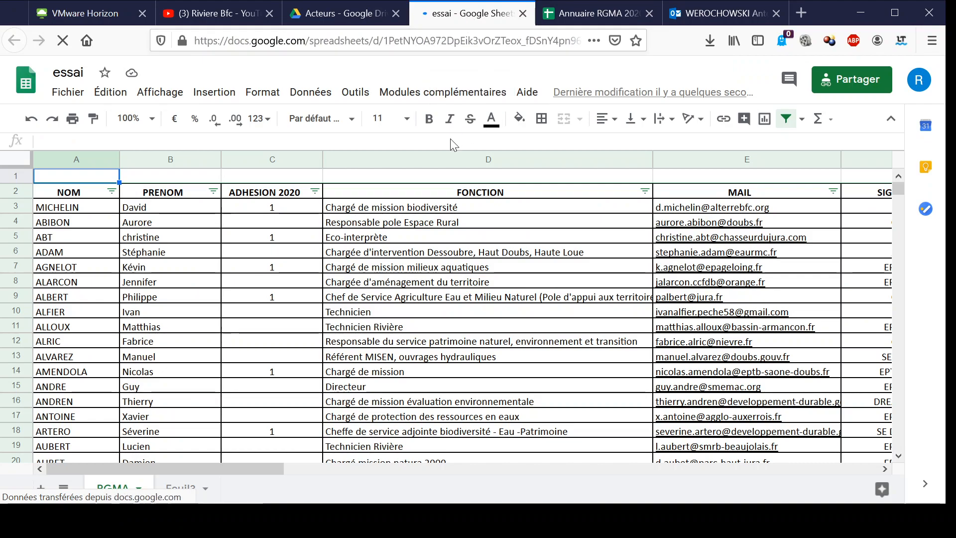
# Search the add-on marketplace with "geo" for Geocode by Awesome Table, then return to the spreadsheet
pyautogui.click(425, 94)
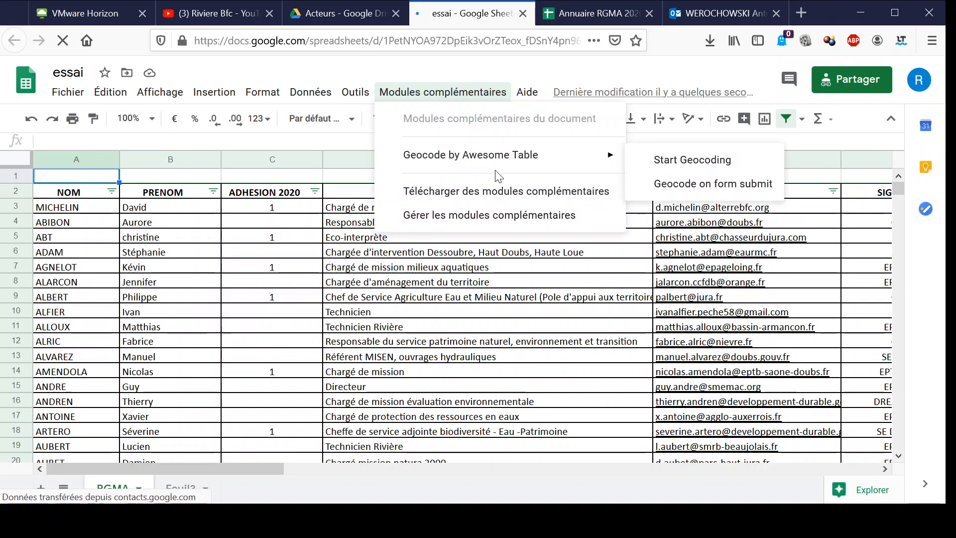
pyautogui.moveTo(500, 167)
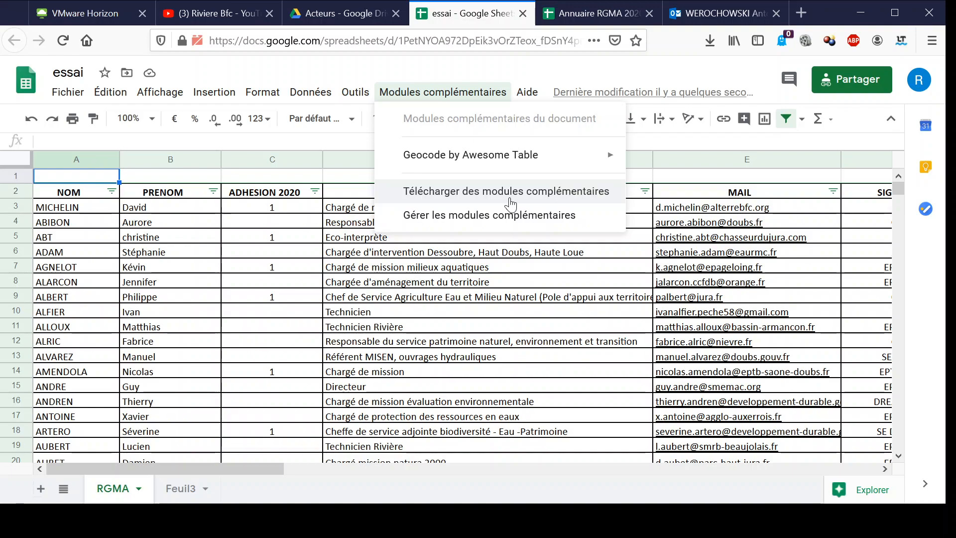
pyautogui.click(511, 205)
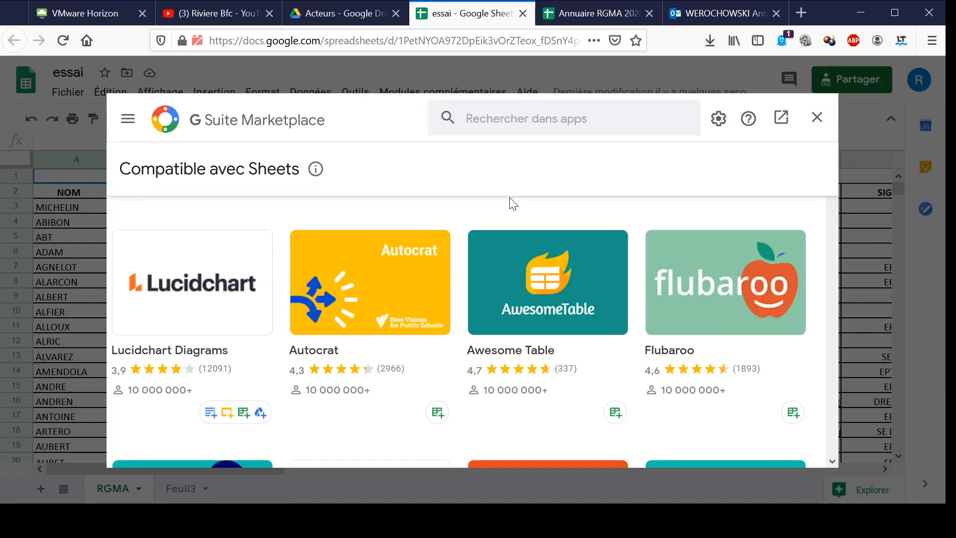
pyautogui.click(534, 112)
pyautogui.write('geo')
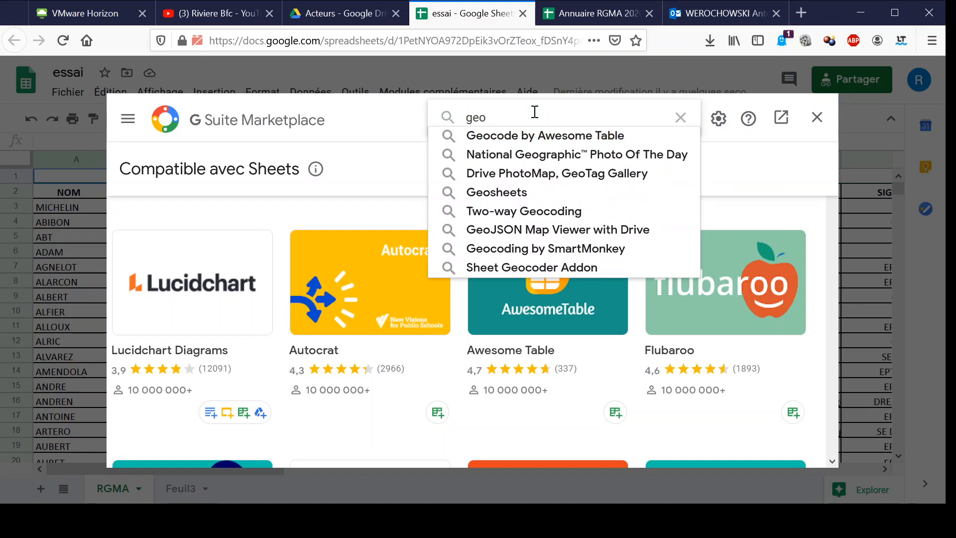
pyautogui.click(544, 139)
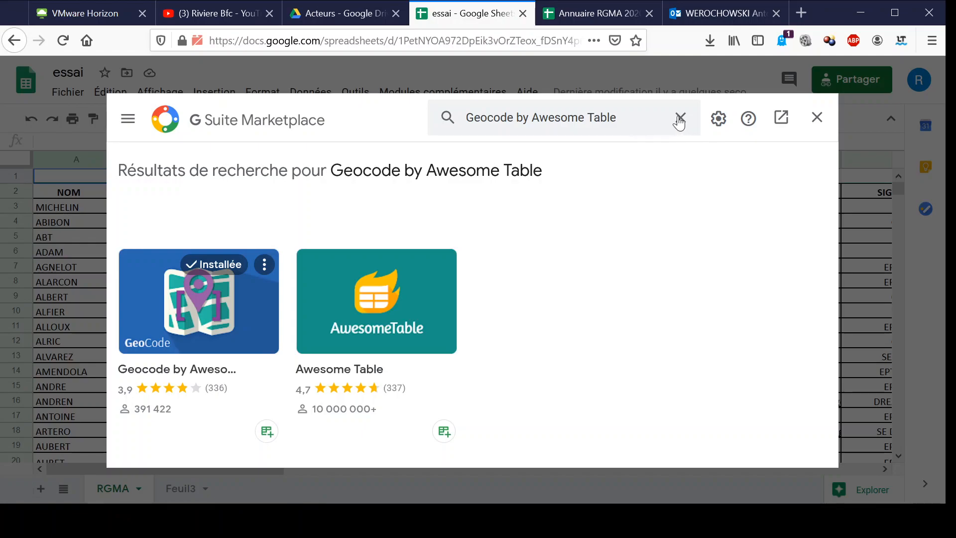
pyautogui.click(680, 118)
pyautogui.click(817, 118)
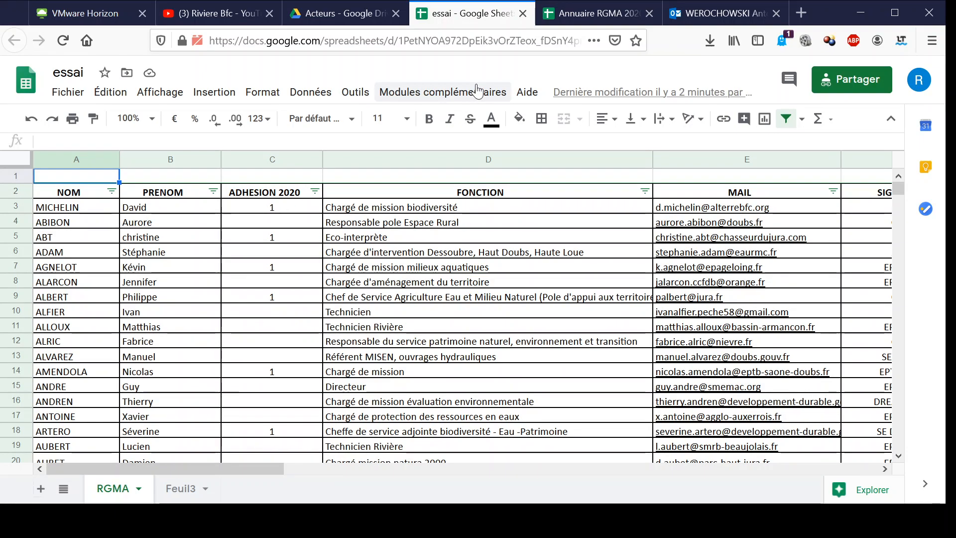
# Delete the empty first row above the column headers in the RGMA sheet
pyautogui.click(16, 175)
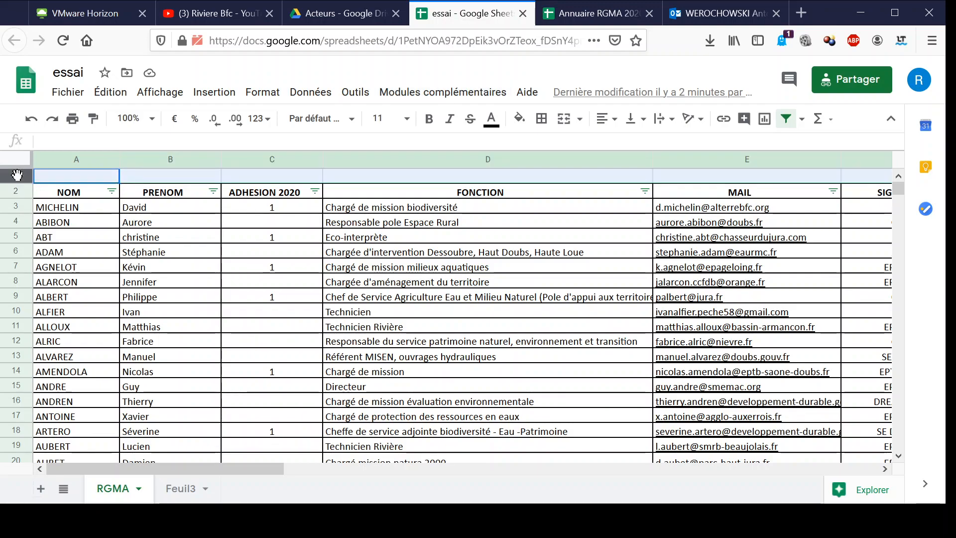
pyautogui.rightClick(57, 178)
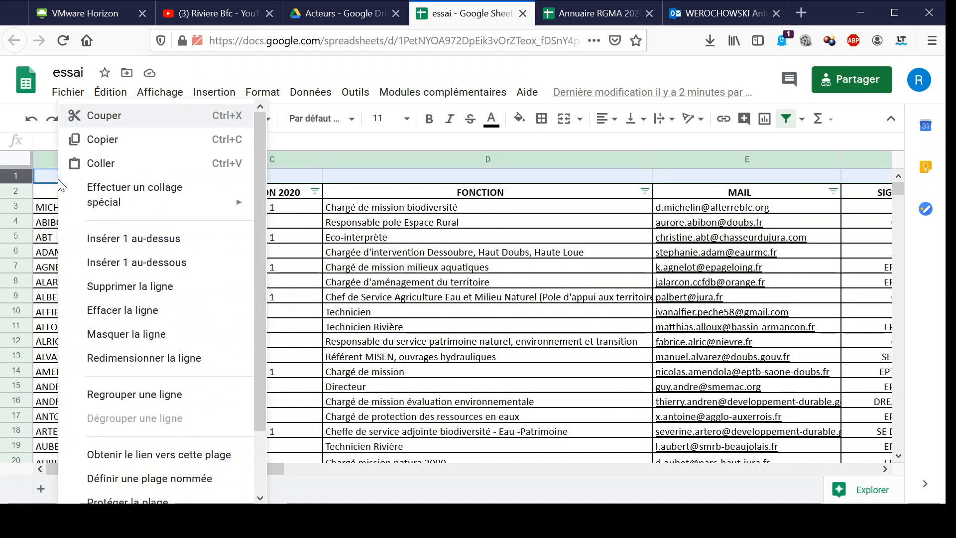
pyautogui.click(103, 287)
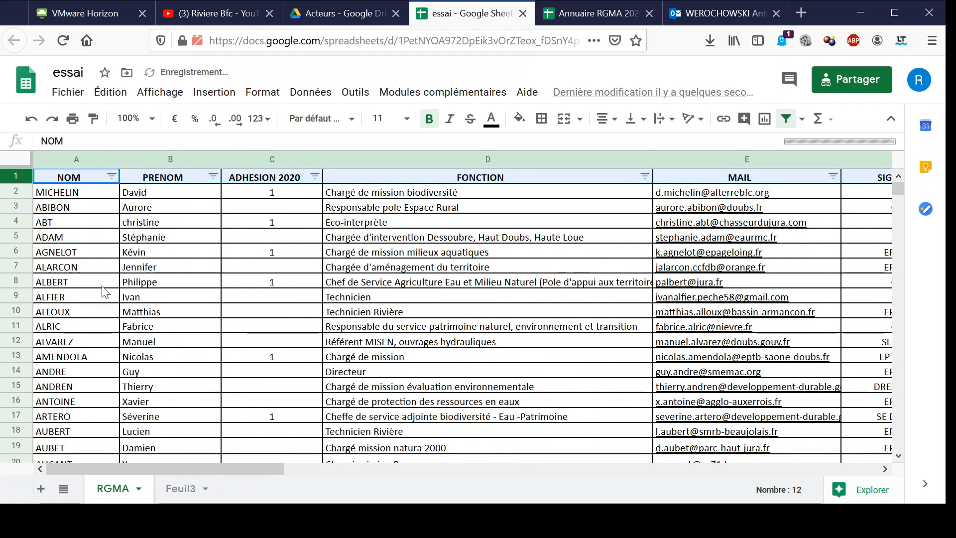
# Start geocoding the RGMA sheet with the Geocode by Awesome Table add-on
pyautogui.moveTo(740, 458)
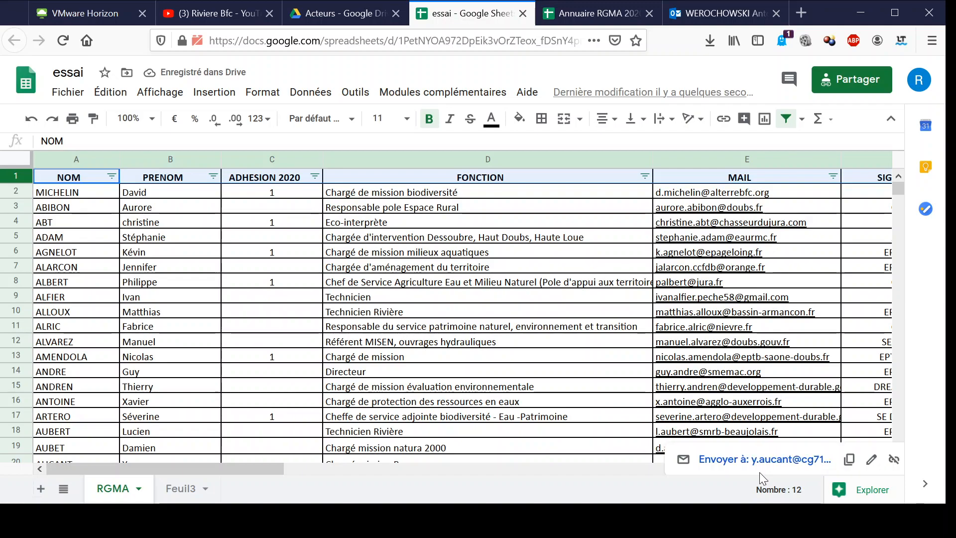
pyautogui.click(632, 470)
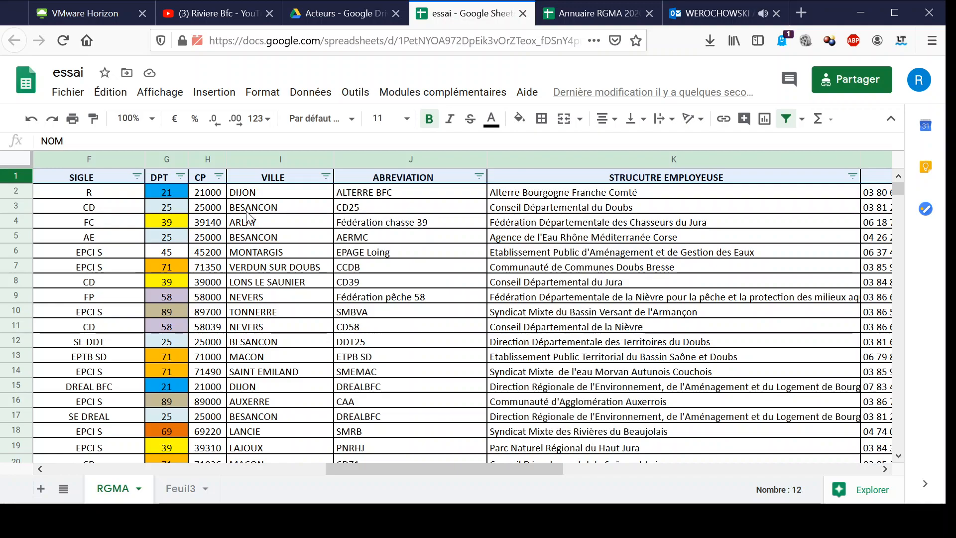
pyautogui.click(456, 94)
pyautogui.moveTo(473, 155)
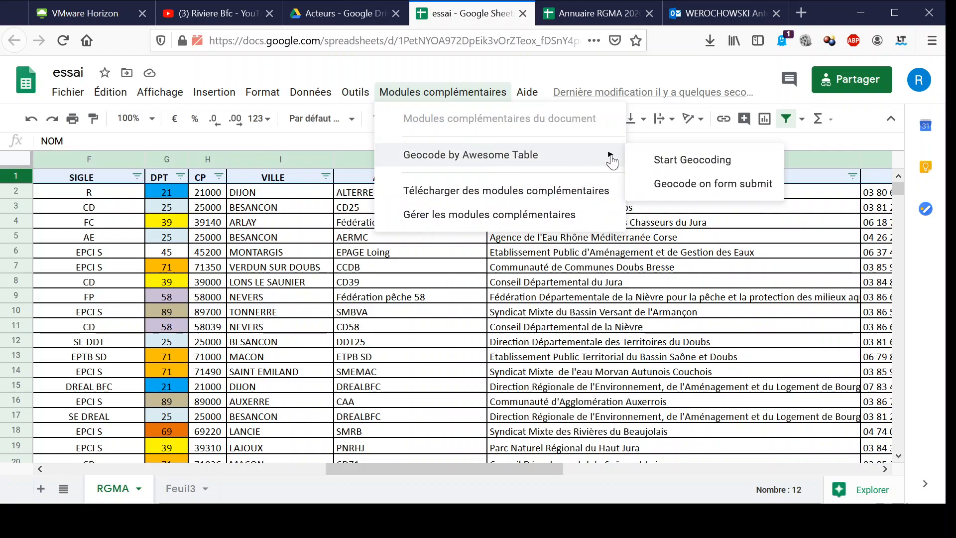
pyautogui.click(668, 160)
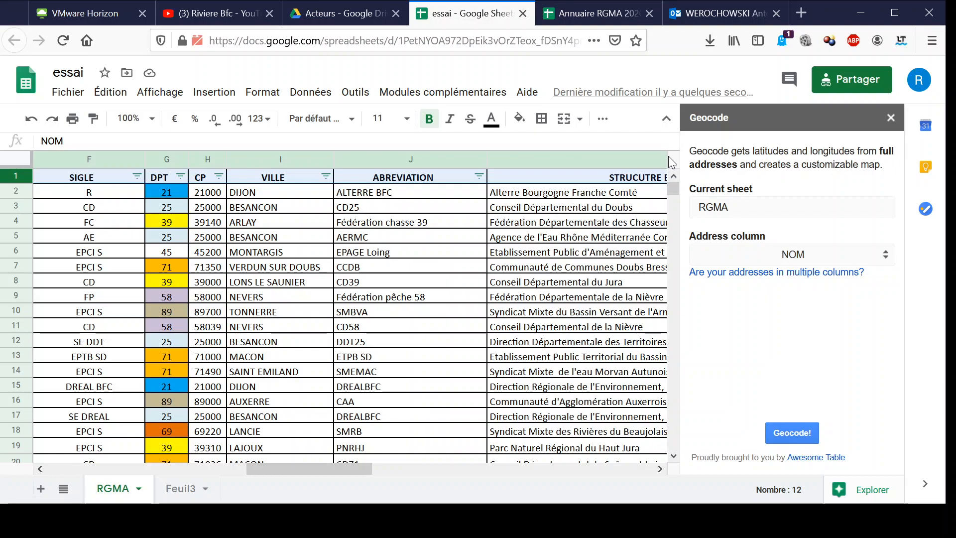
# Insert a full-address column combining CP and VILLE, and geocode its addresses
pyautogui.click(768, 277)
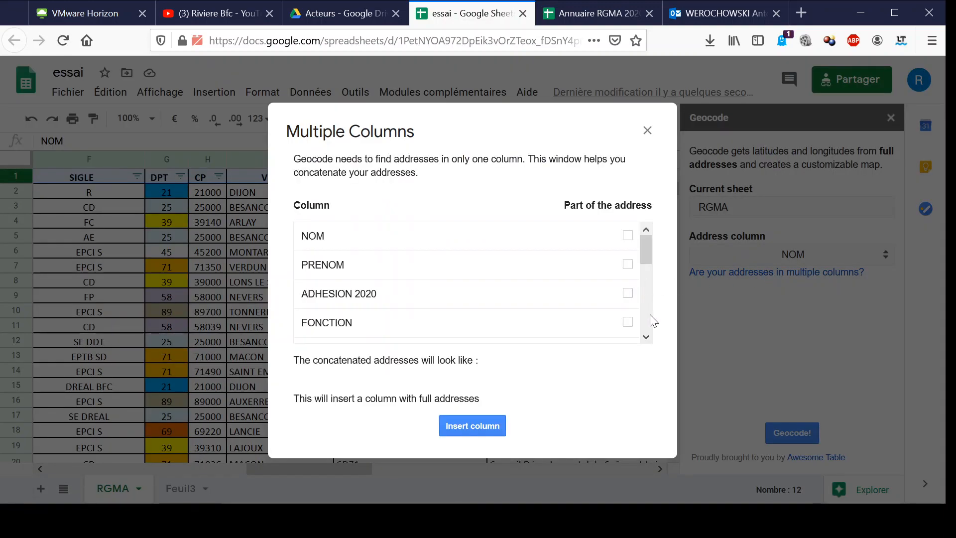
pyautogui.scroll(-3, 650, 321)
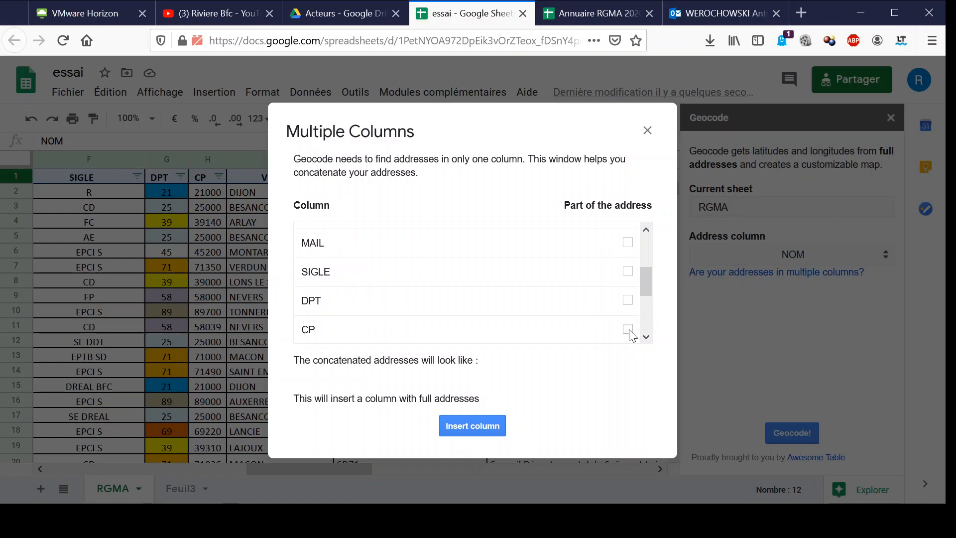
pyautogui.click(628, 329)
pyautogui.click(646, 337)
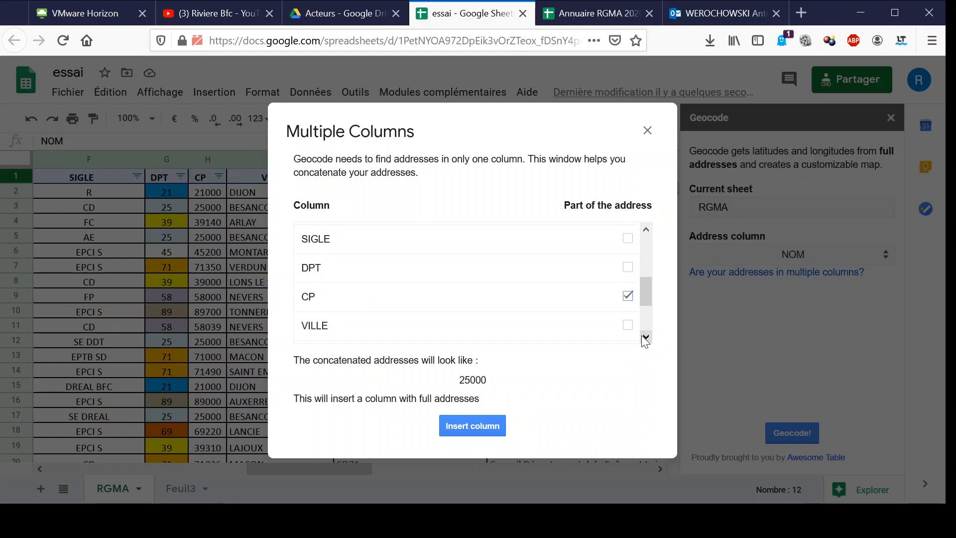
pyautogui.click(628, 324)
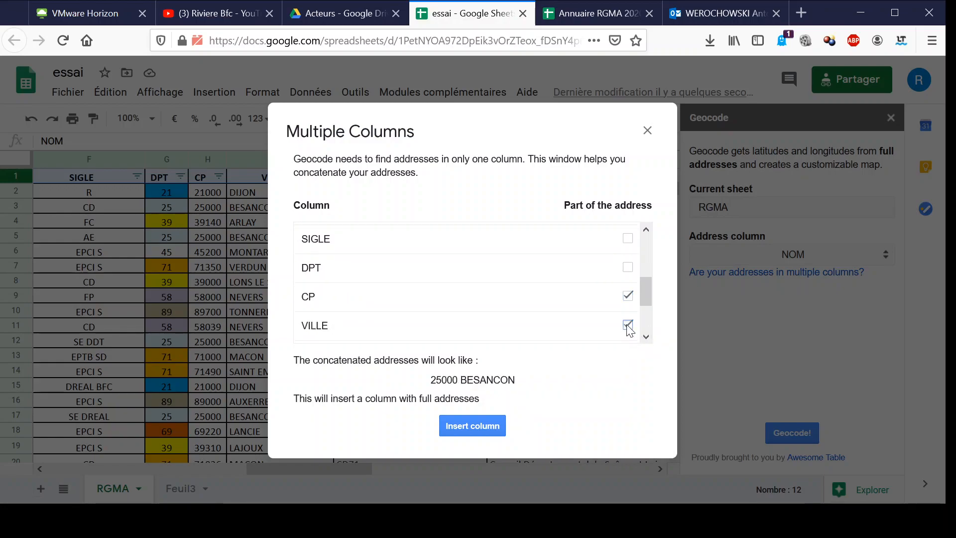
pyautogui.click(480, 425)
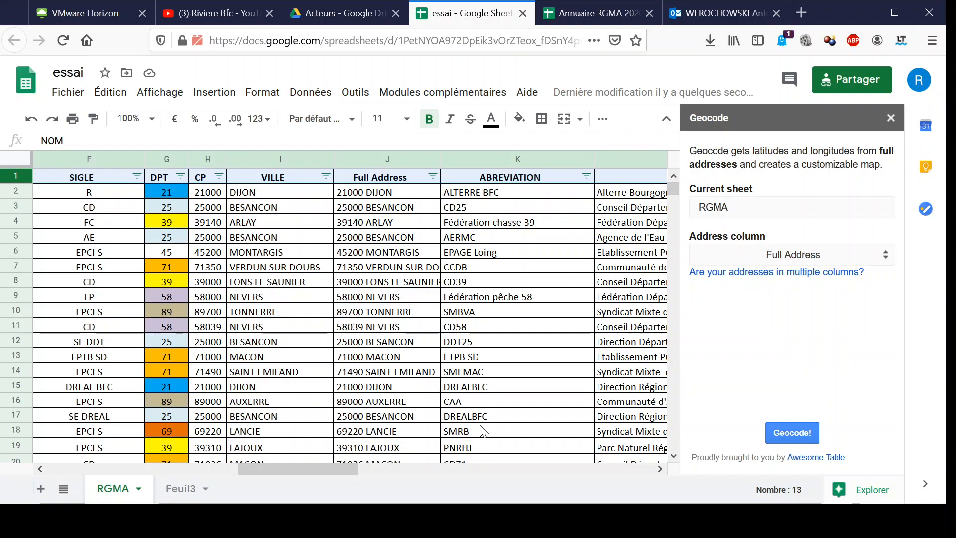
pyautogui.click(797, 433)
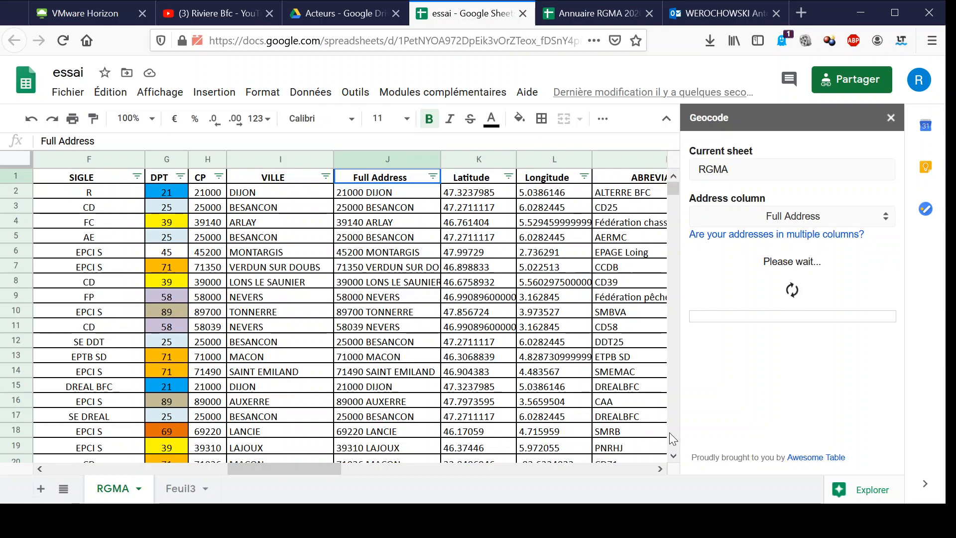
# Examine the Latitude and Longitude columns down the RGMA sheet for red cells marking addresses that could not be geocoded
pyautogui.scroll(-3, 669, 432)
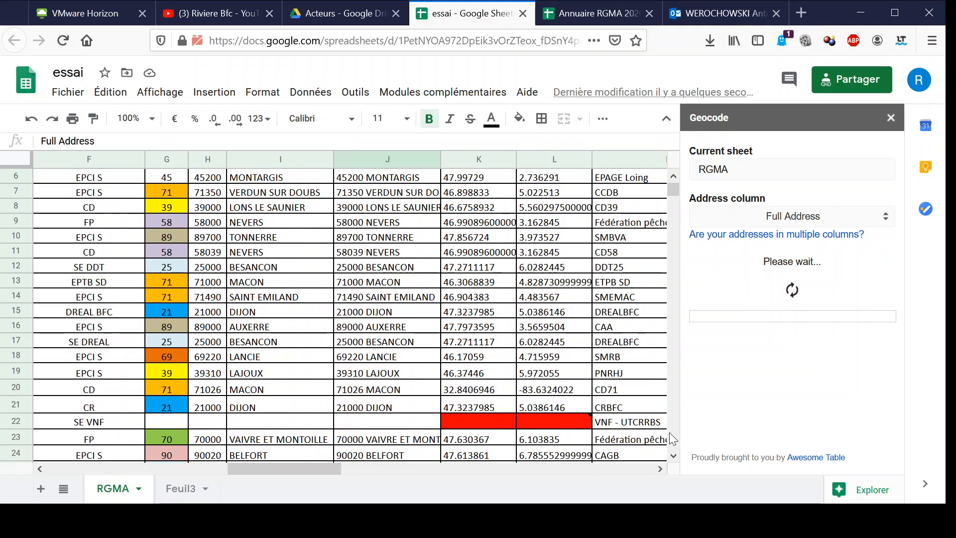
pyautogui.scroll(-3, 670, 432)
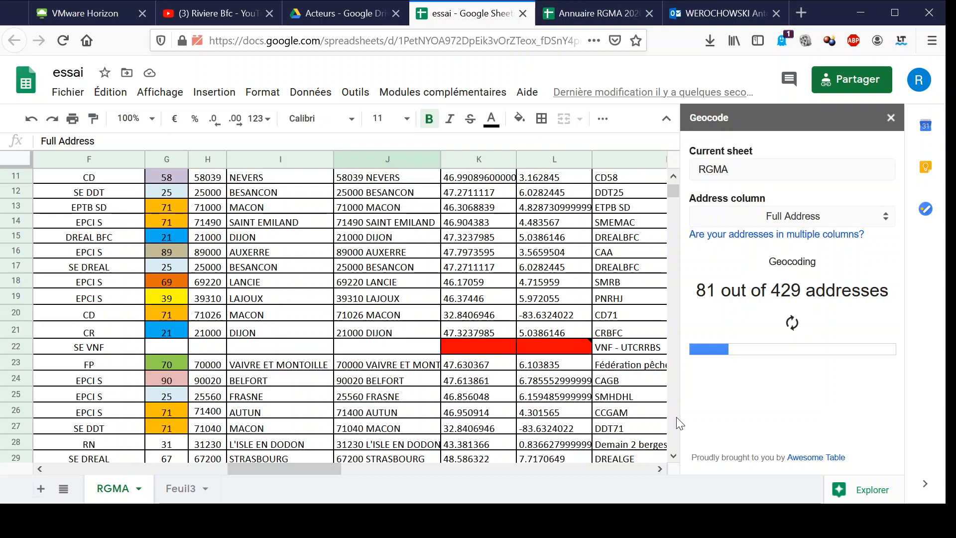
pyautogui.scroll(-10, 678, 424)
pyautogui.scroll(-14, 679, 423)
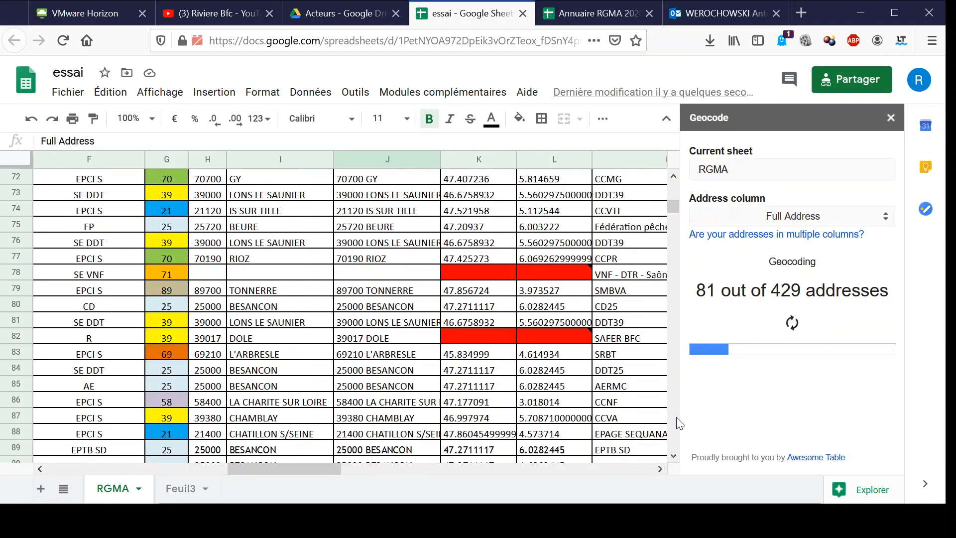
pyautogui.moveTo(520, 334)
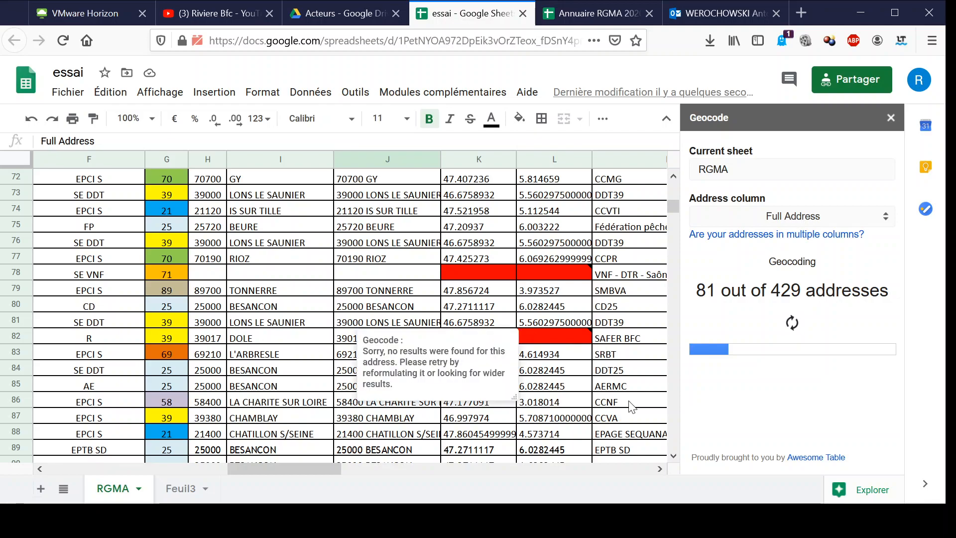
pyautogui.scroll(-3, 675, 431)
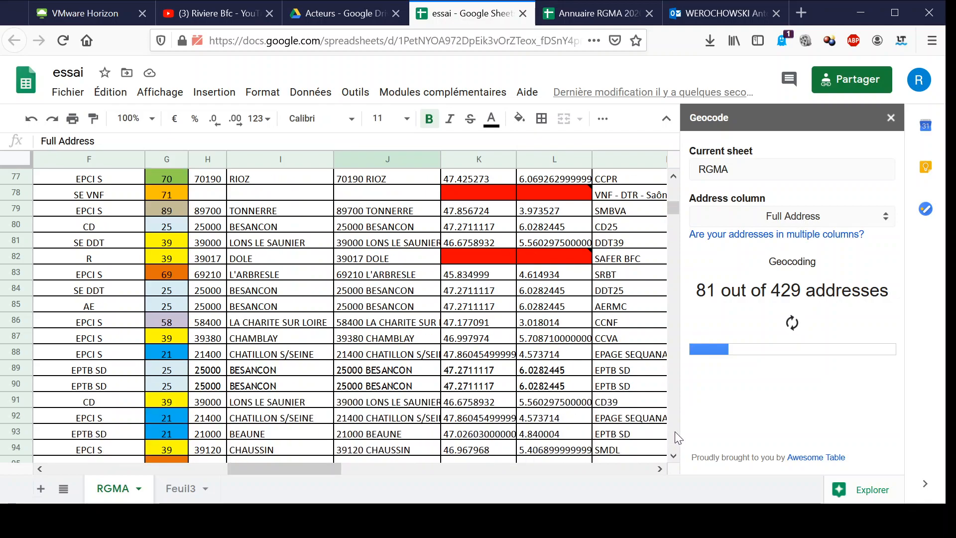
pyautogui.scroll(-5, 674, 431)
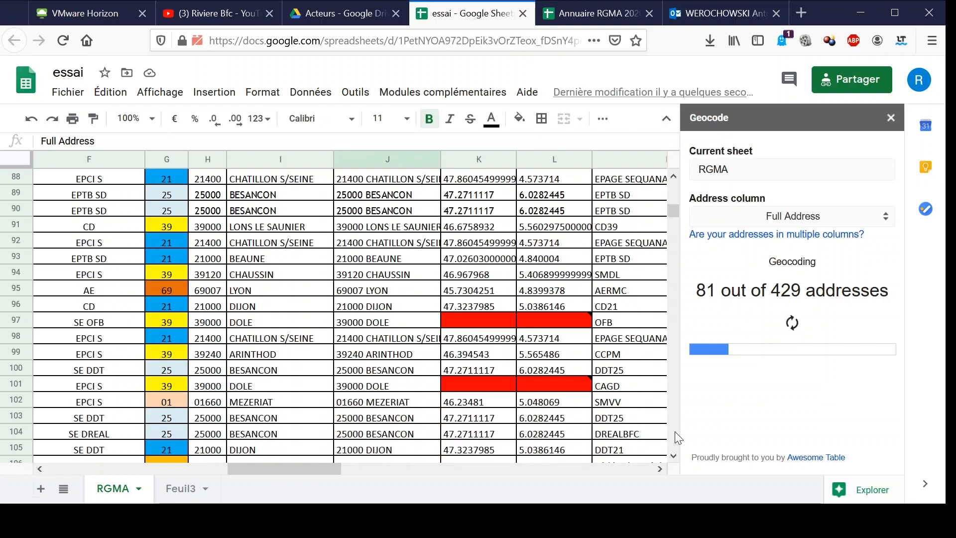
pyautogui.scroll(-1, 674, 431)
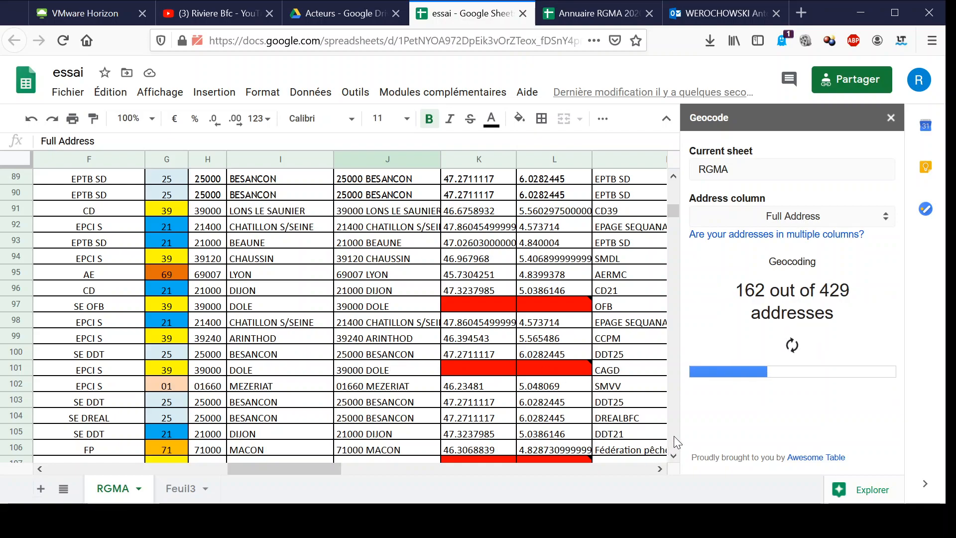
pyautogui.scroll(-5, 674, 436)
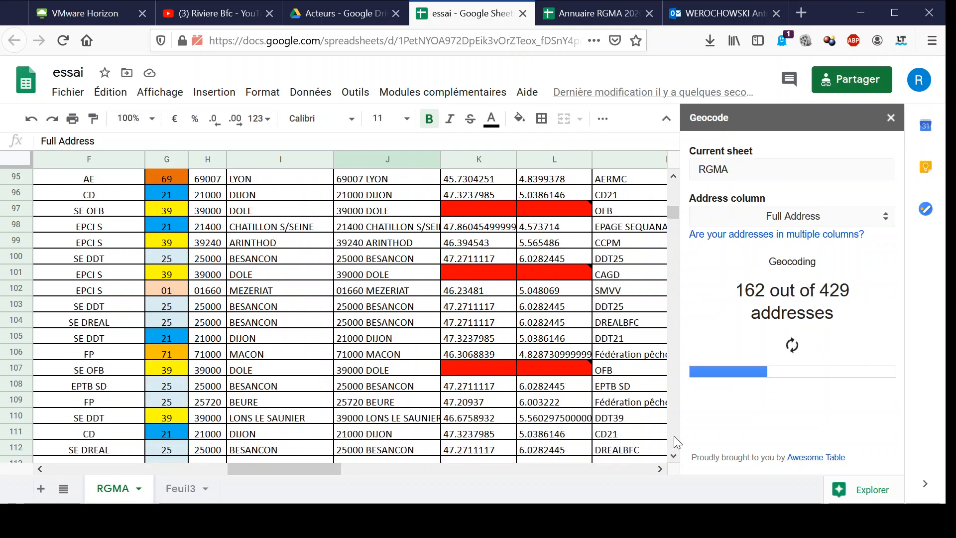
pyautogui.scroll(-8, 673, 435)
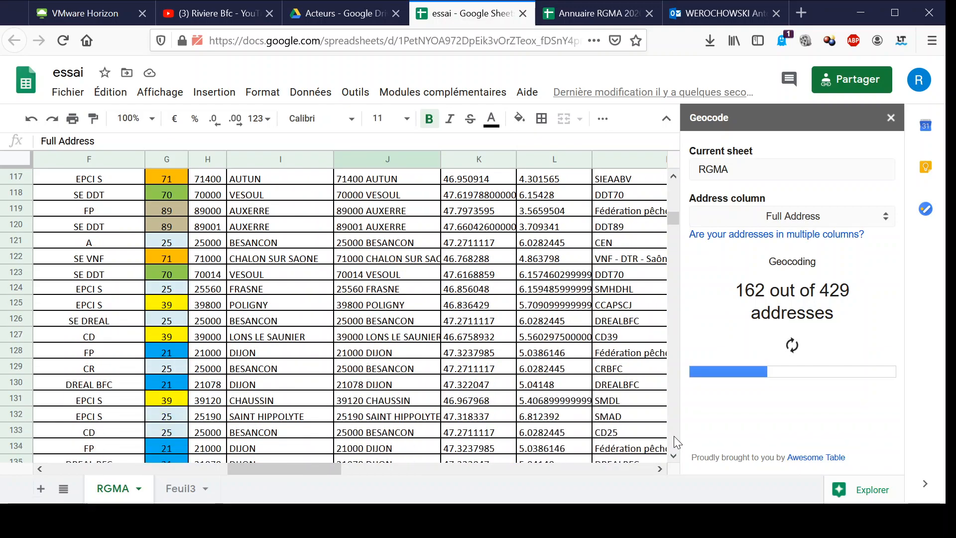
pyautogui.scroll(-6, 673, 435)
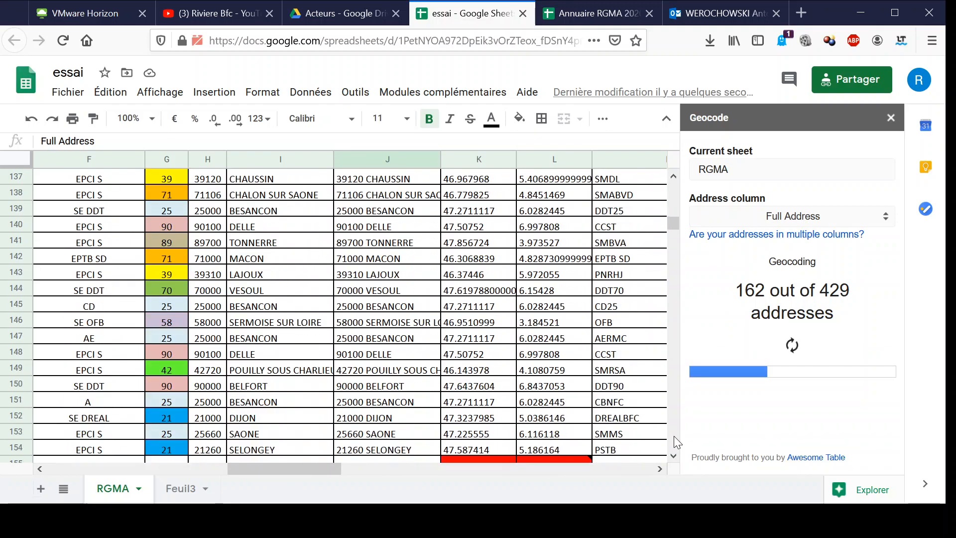
pyautogui.scroll(-5, 673, 436)
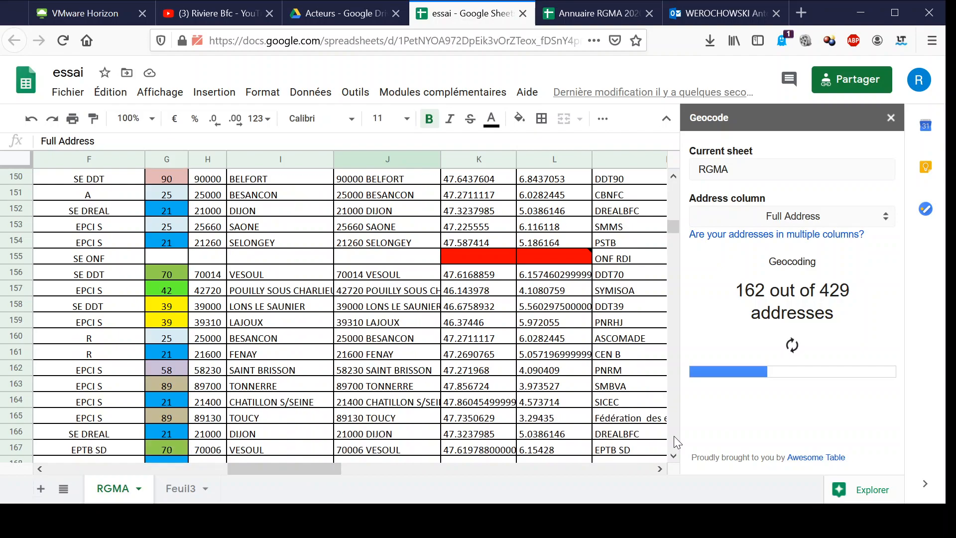
pyautogui.scroll(-3, 673, 435)
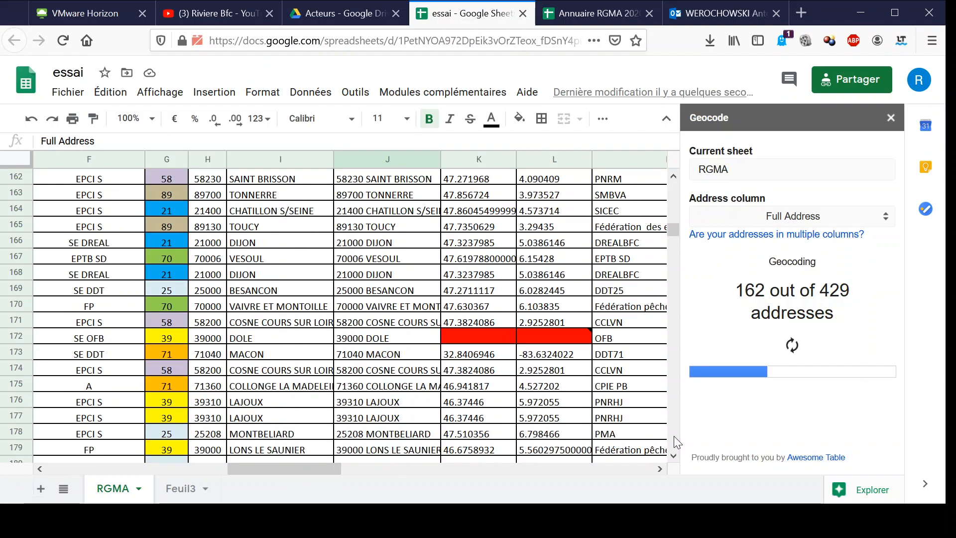
pyautogui.scroll(-7, 674, 435)
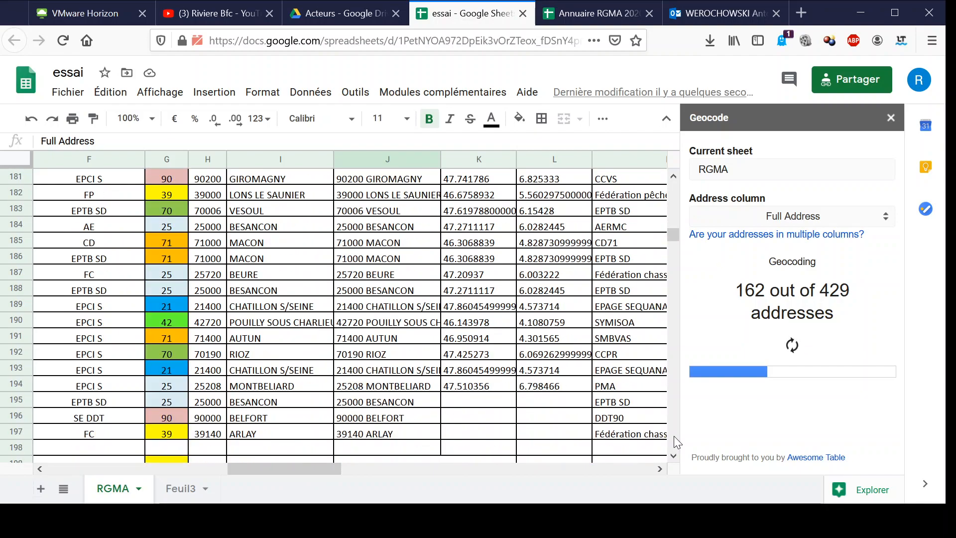
pyautogui.scroll(-7, 674, 436)
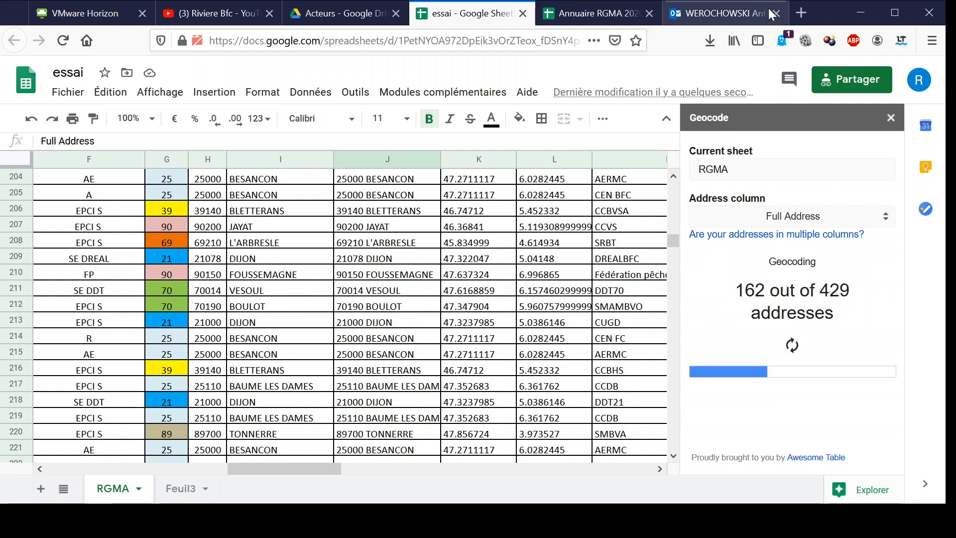
# Search the web for "dole code postal" in a new browser tab
pyautogui.click(811, 6)
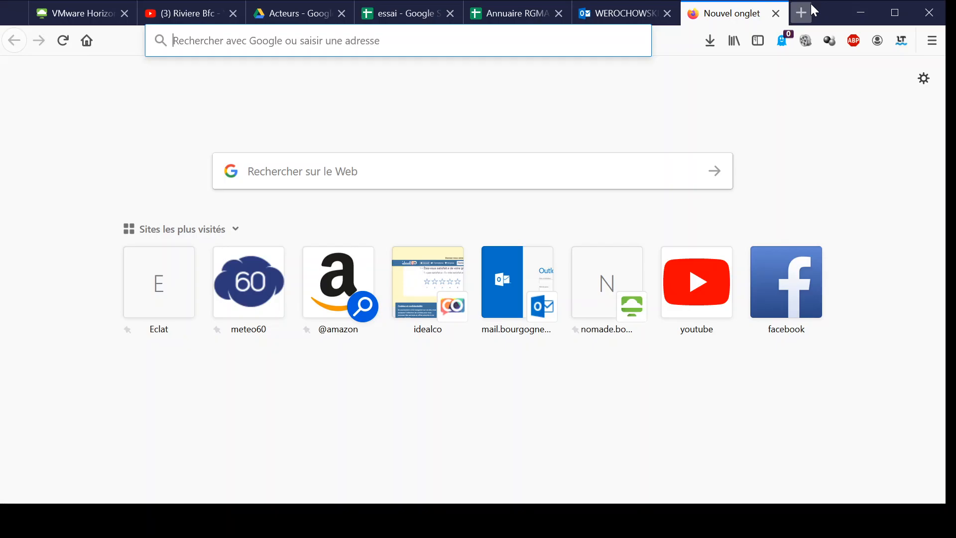
pyautogui.write('dole code ')
pyautogui.write('od')
pyautogui.press('BackSpace')
pyautogui.press('BackSpace')
pyautogui.write('ostal')
pyautogui.press('BackSpace')
pyautogui.press('BackSpace')
pyautogui.press('BackSpace')
pyautogui.press('BackSpace')
pyautogui.press('BackSpace')
pyautogui.write('postal')
pyautogui.press('Return')
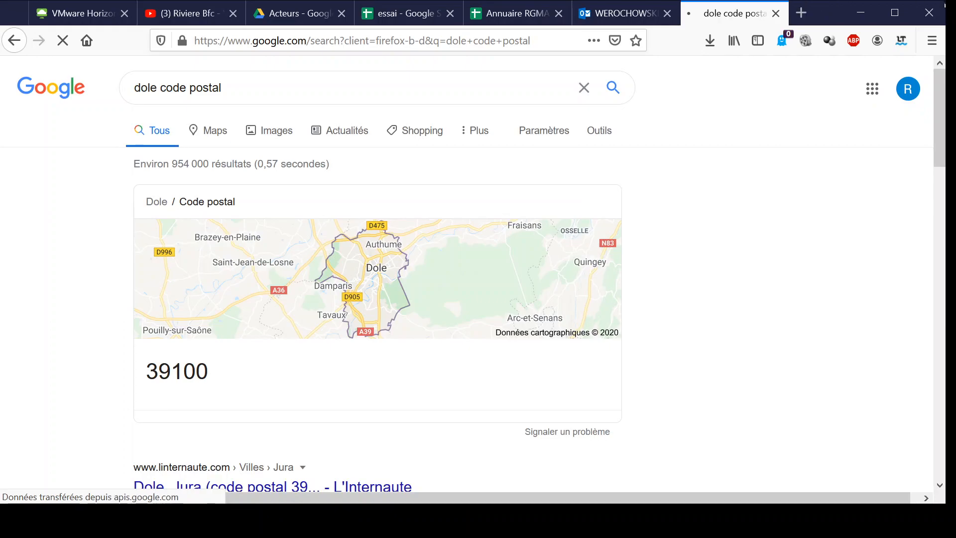
# Return to the essai spreadsheet and correct the full address in J172 to 39100 DOLE
pyautogui.click(412, 10)
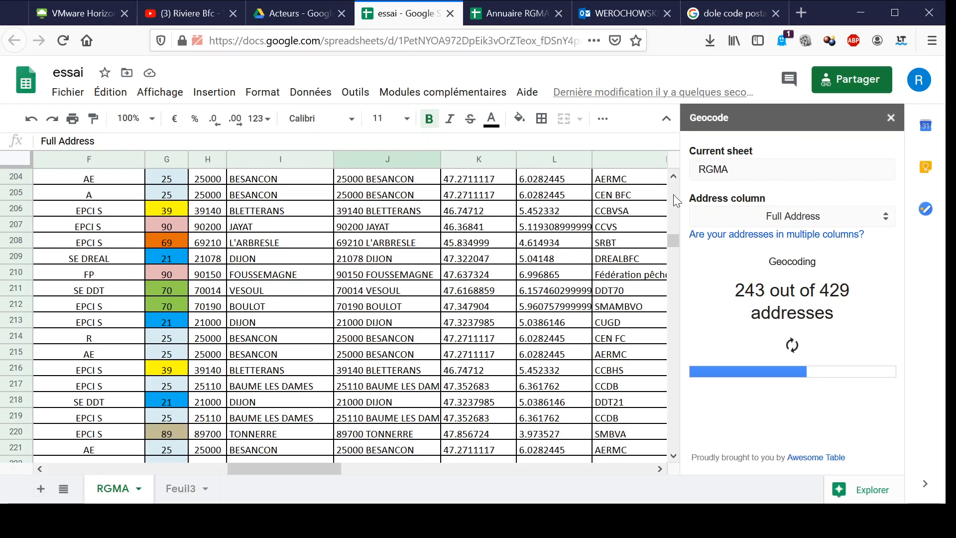
pyautogui.scroll(1, 674, 201)
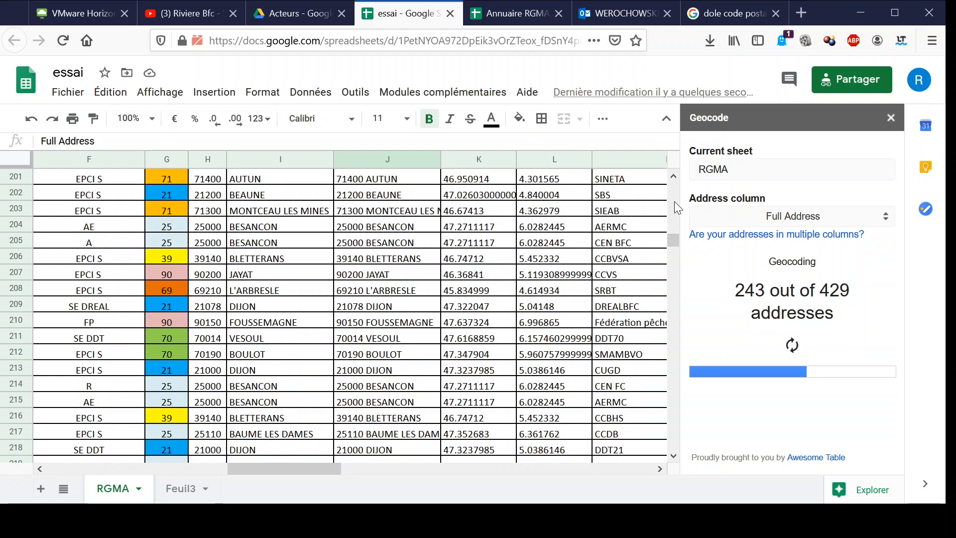
pyautogui.scroll(6, 674, 201)
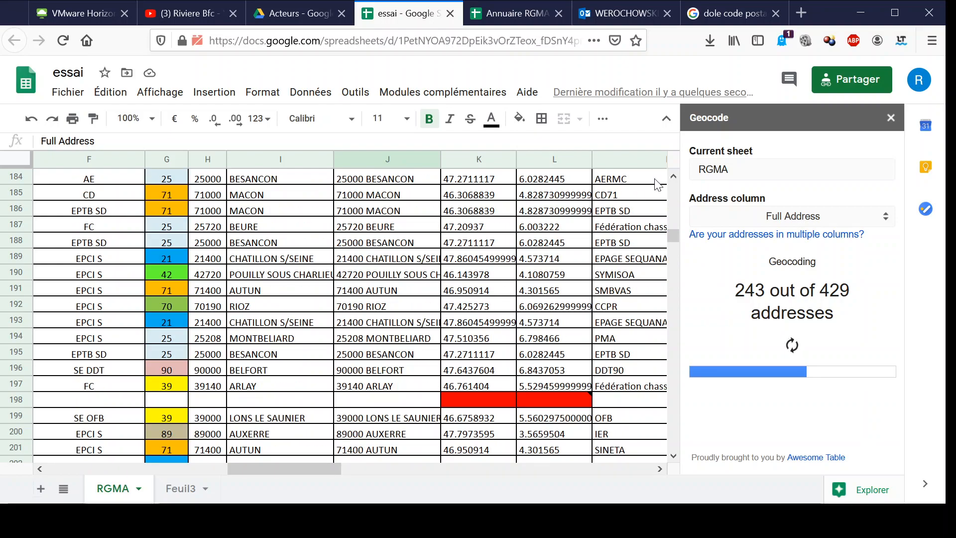
pyautogui.scroll(4, 672, 193)
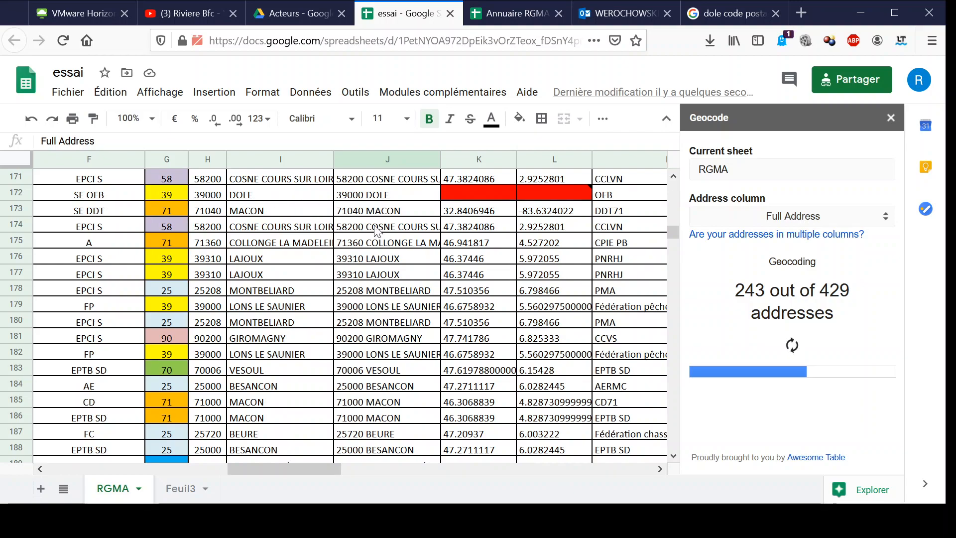
pyautogui.click(355, 195)
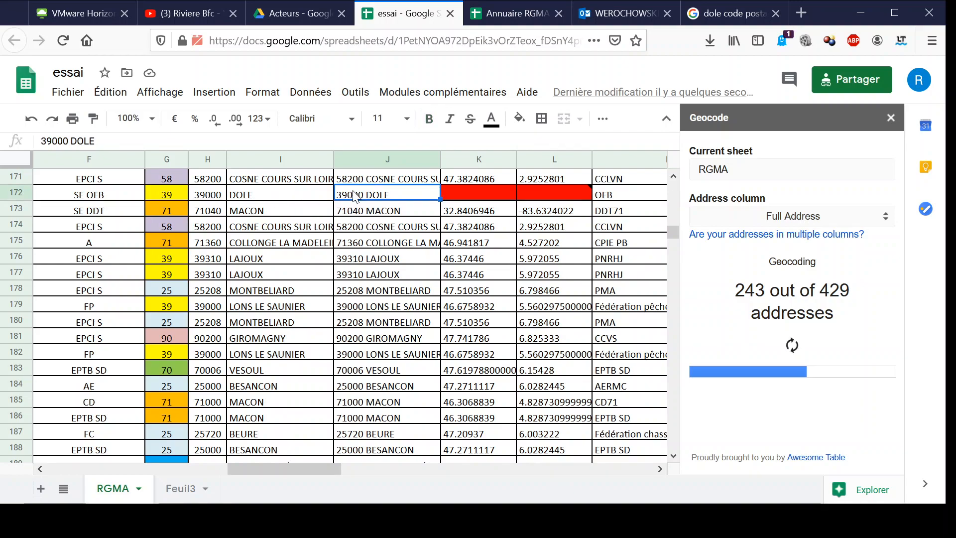
pyautogui.doubleClick(355, 195)
pyautogui.press('BackSpace')
pyautogui.write('1')
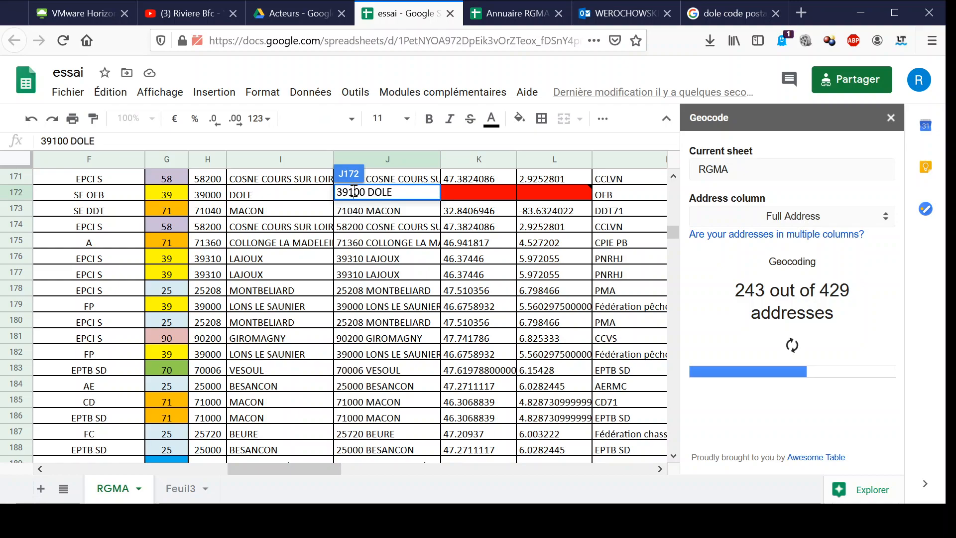
# Set the CP value for DOLE in cell H172 to 39100
pyautogui.click(205, 197)
pyautogui.doubleClick(207, 197)
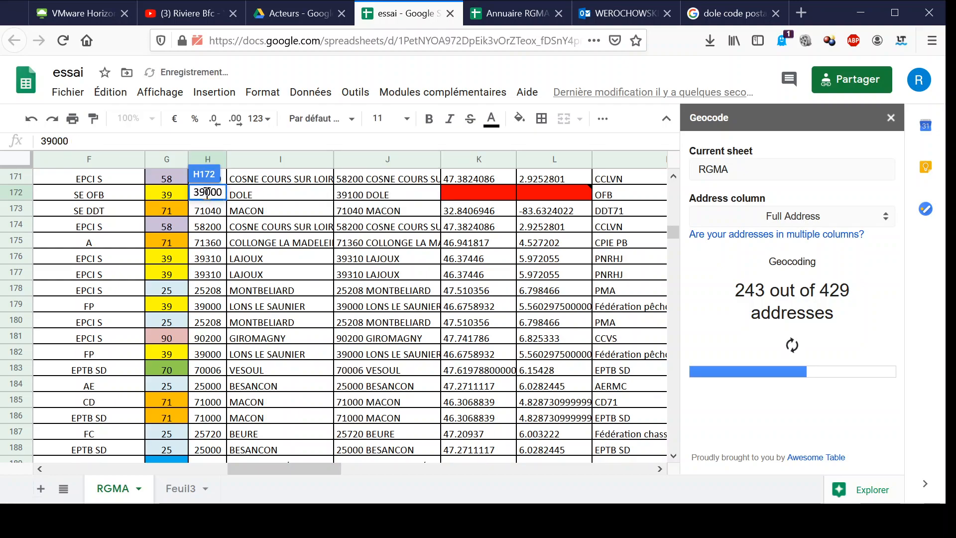
pyautogui.click(208, 192)
pyautogui.press('BackSpace')
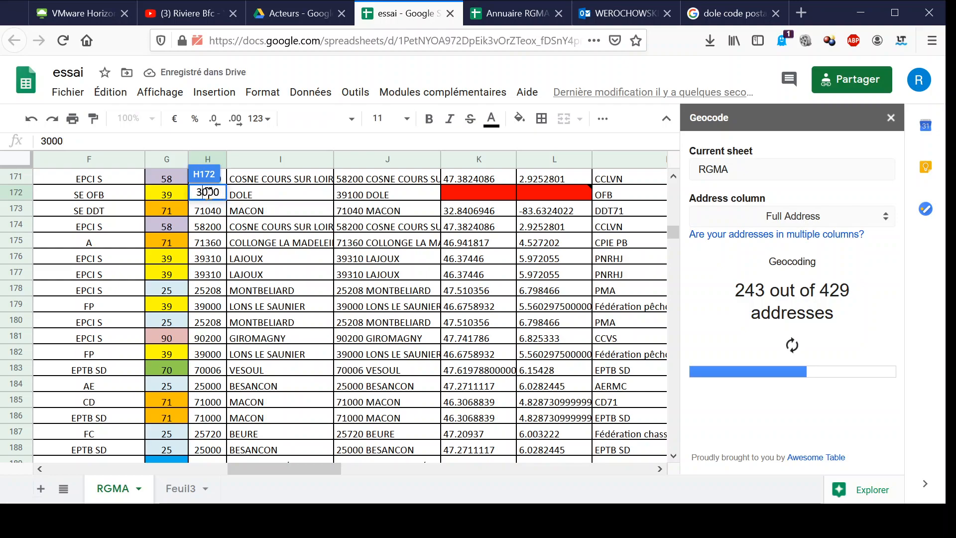
pyautogui.write('1')
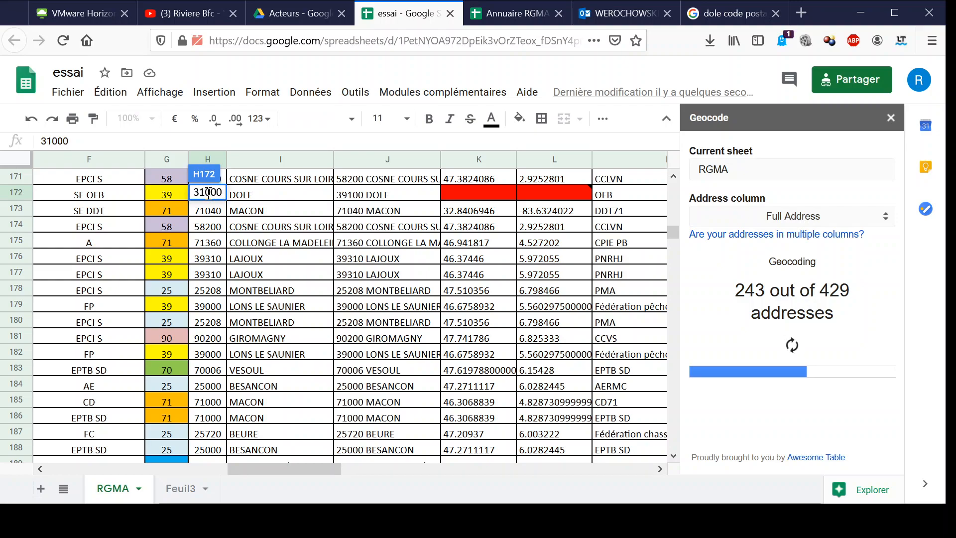
pyautogui.press('BackSpace')
pyautogui.write('0')
pyautogui.press('BackSpace')
pyautogui.press('Delete')
pyautogui.write('91')
pyautogui.click(501, 212)
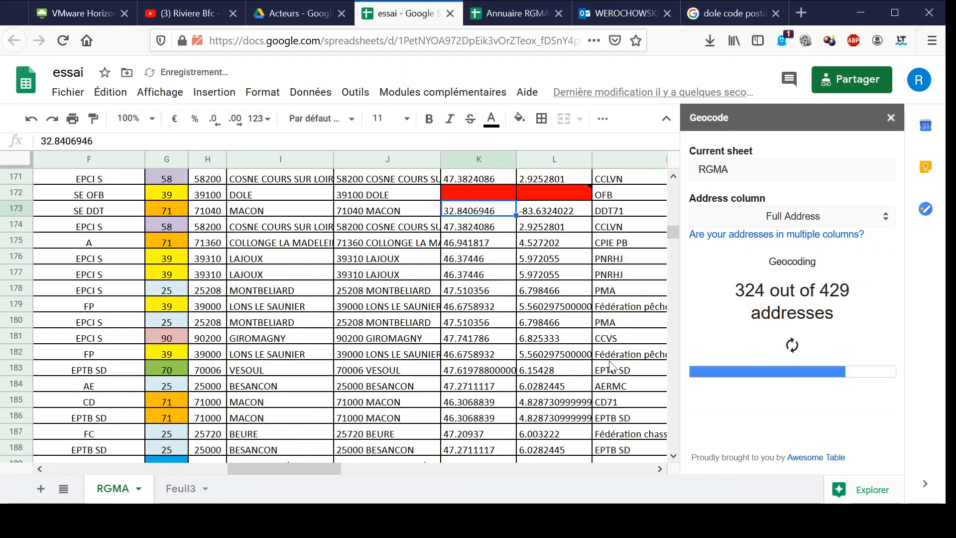
# Create a map of the geocoded addresses, and save a custom marker tooltip without the ADHESION 2020 field
pyautogui.scroll(-2, 674, 433)
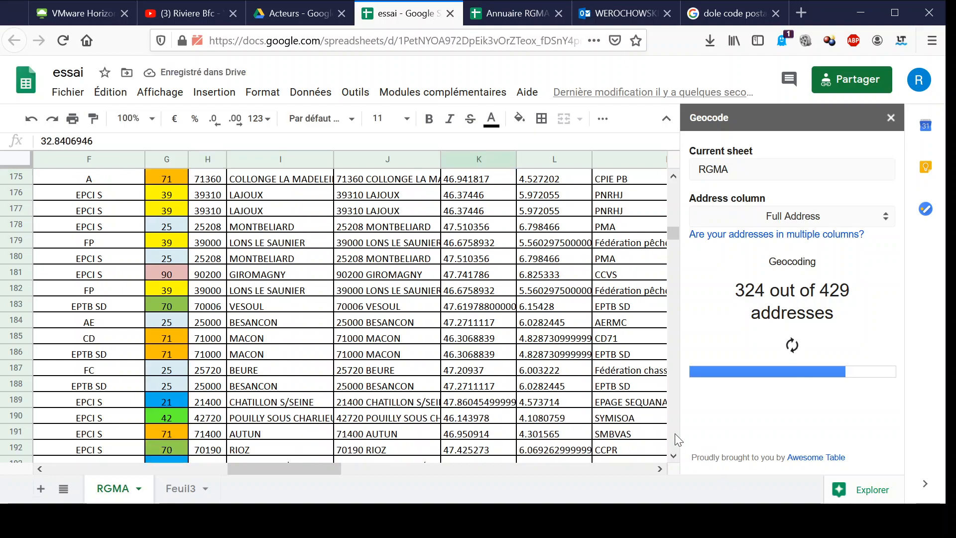
pyautogui.click(802, 336)
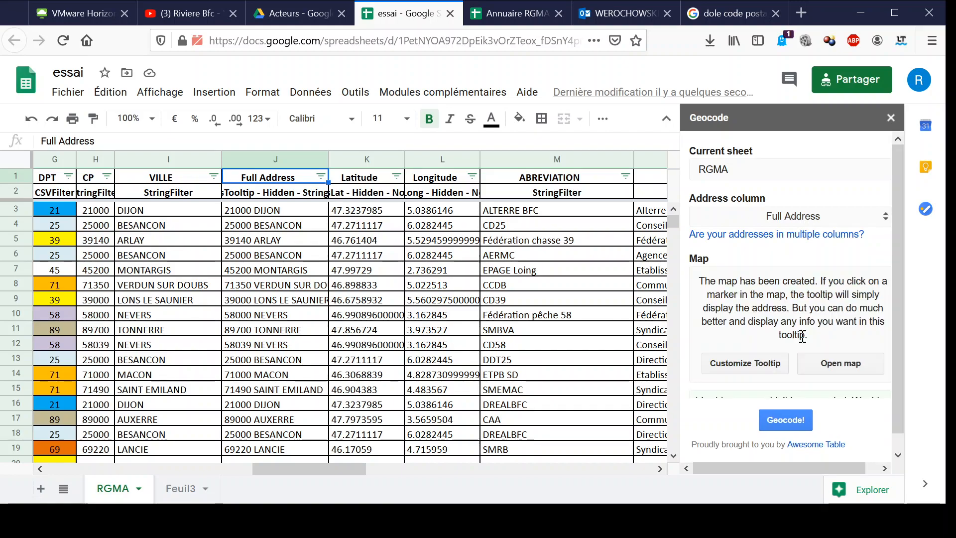
pyautogui.click(755, 366)
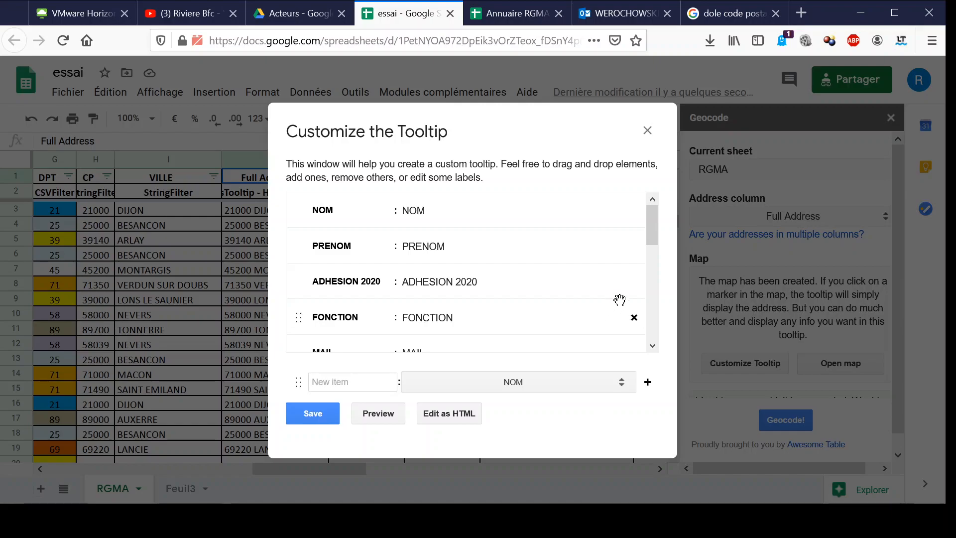
pyautogui.click(634, 282)
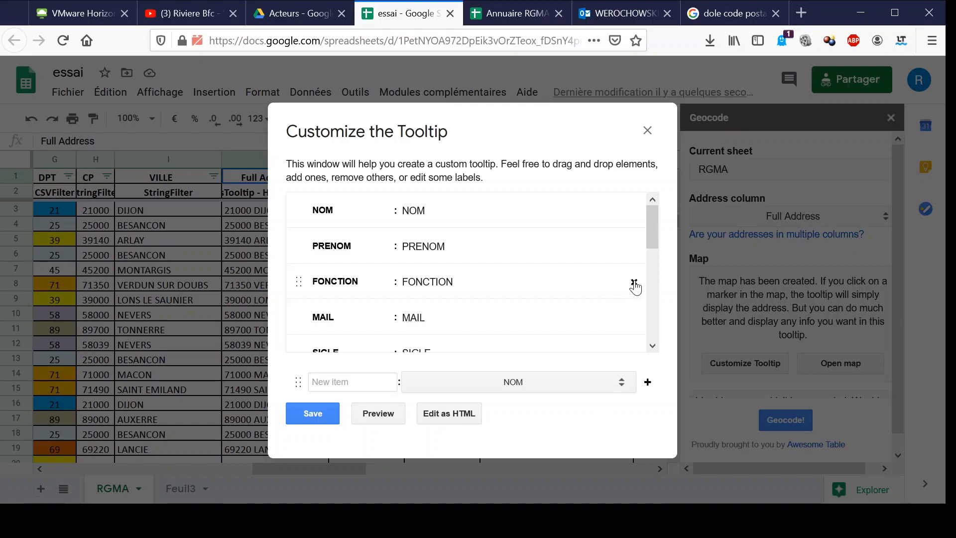
pyautogui.scroll(-3, 655, 335)
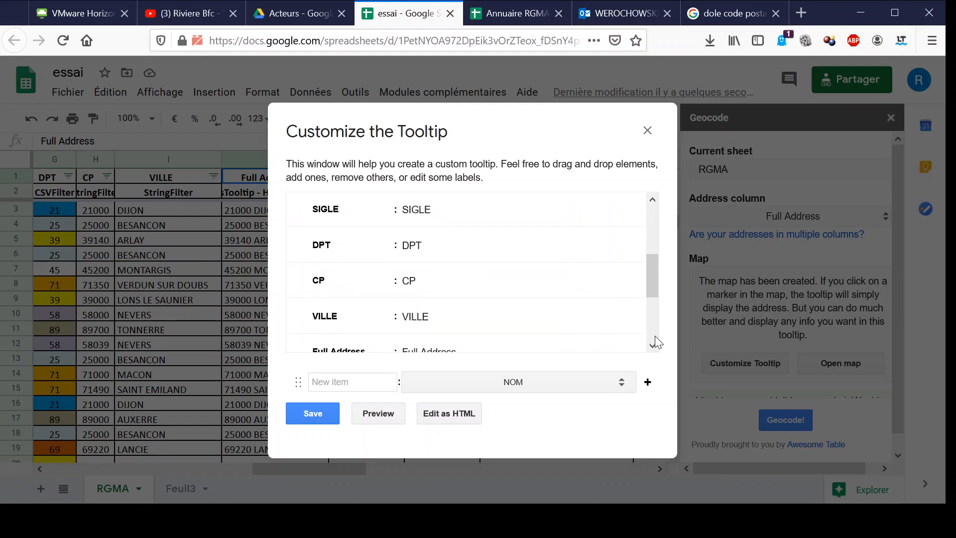
pyautogui.scroll(-3, 655, 335)
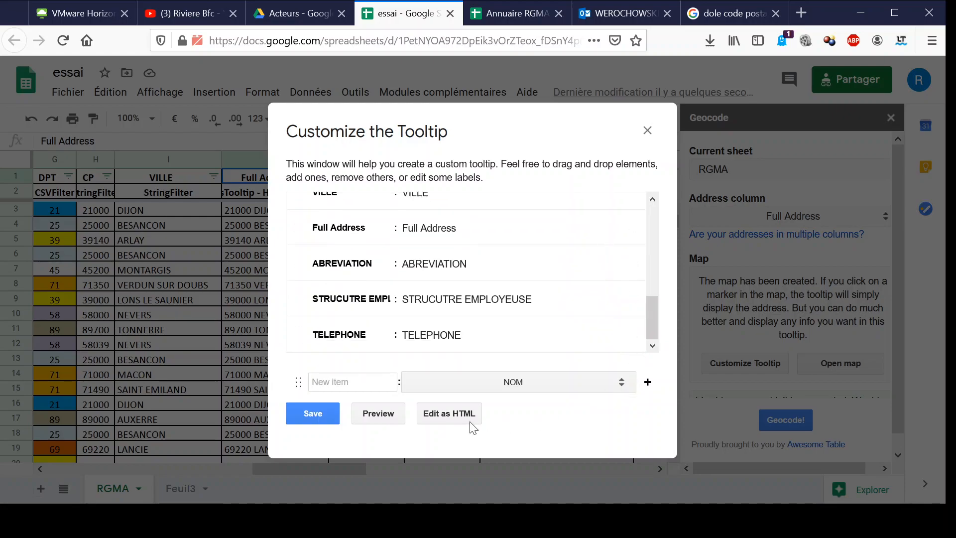
pyautogui.click(317, 413)
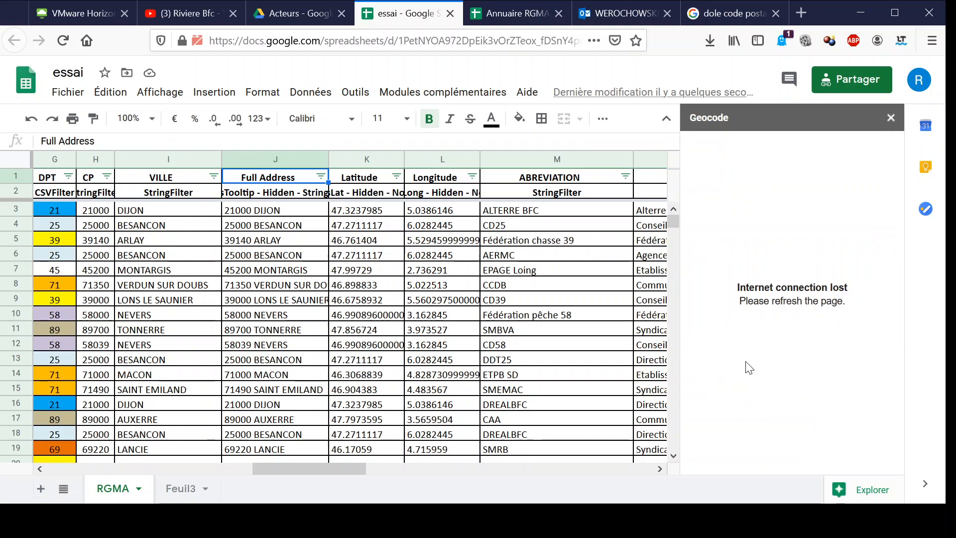
# Restart the Geocode by Awesome Table add-on and open the generated map of the RGMA sheet
pyautogui.click(890, 118)
pyautogui.click(478, 93)
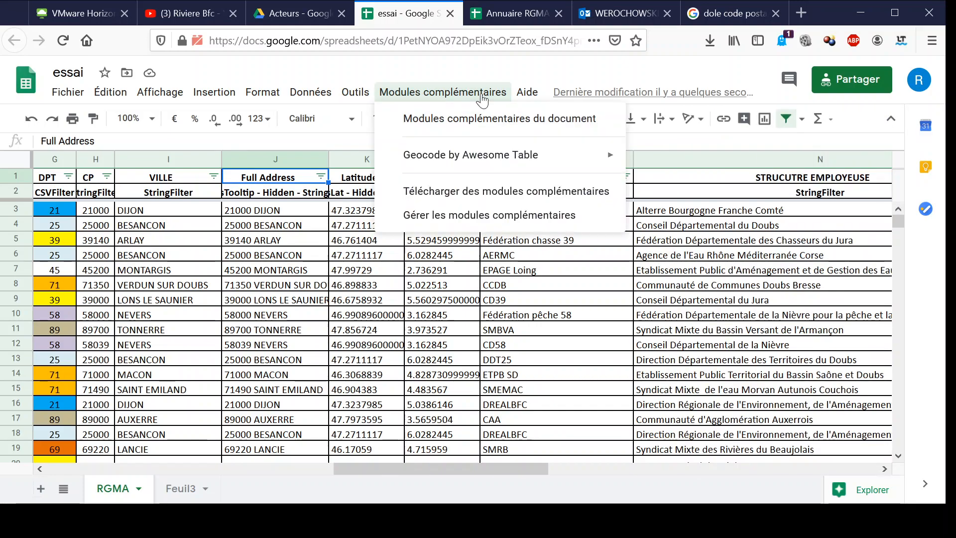
pyautogui.moveTo(505, 167)
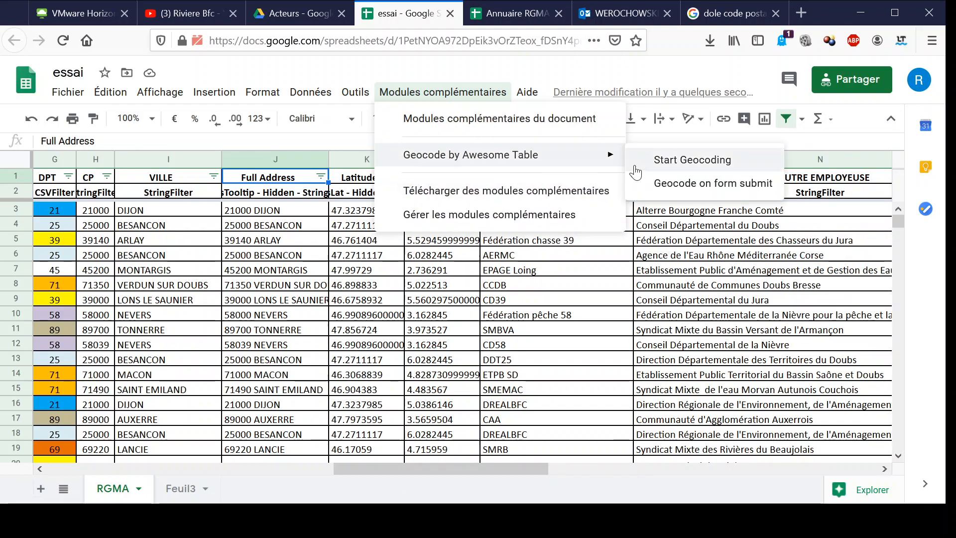
pyautogui.click(666, 161)
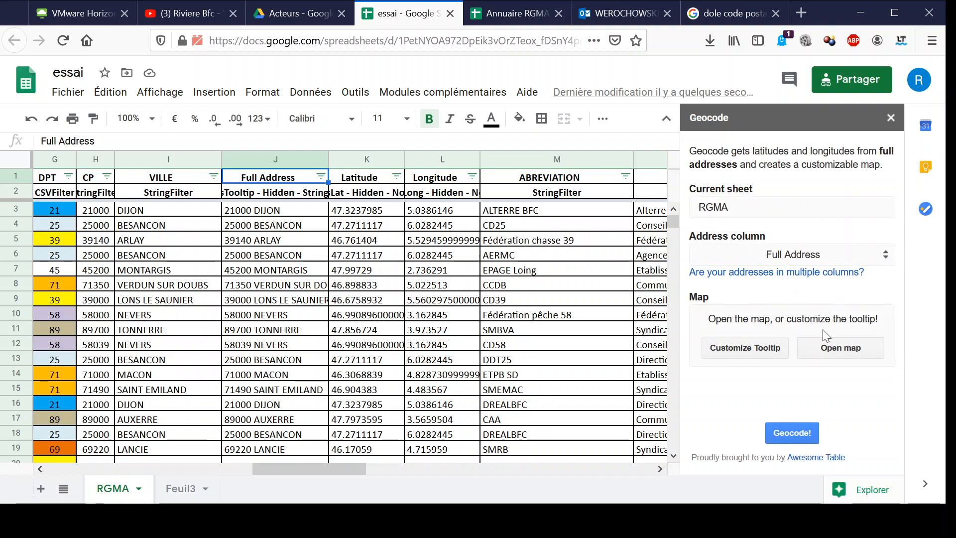
pyautogui.click(822, 349)
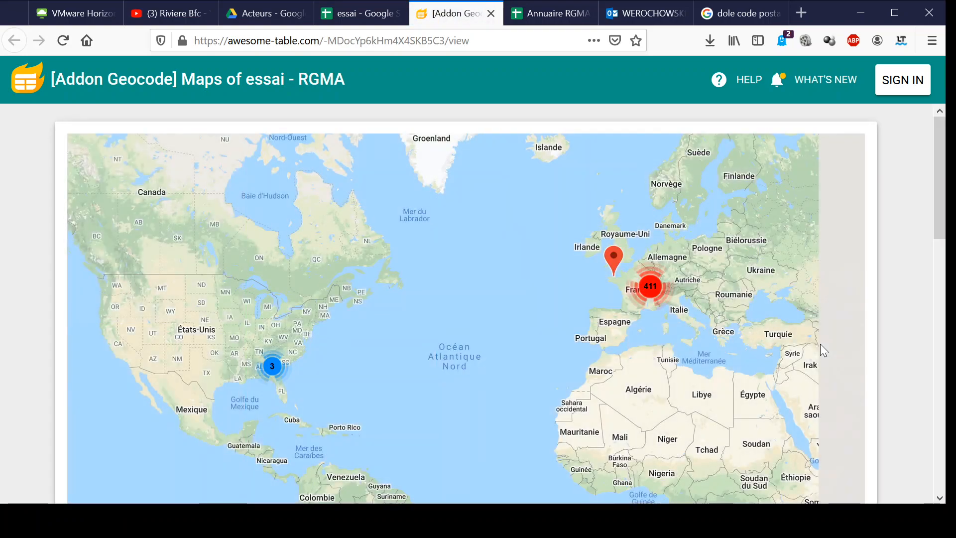
# Check the contact details of the marker cluster in the southeastern United States, and zoom in on the cluster over France
pyautogui.click(273, 366)
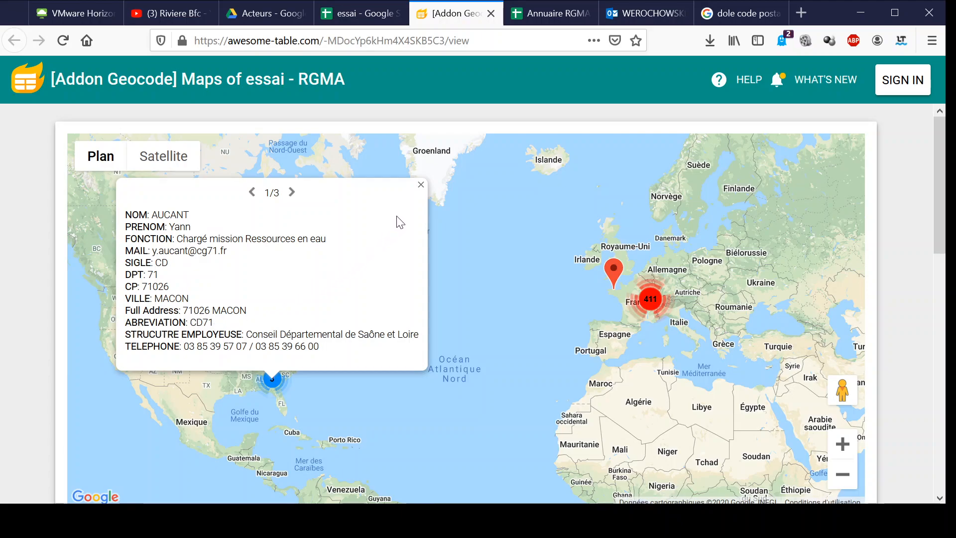
pyautogui.click(420, 185)
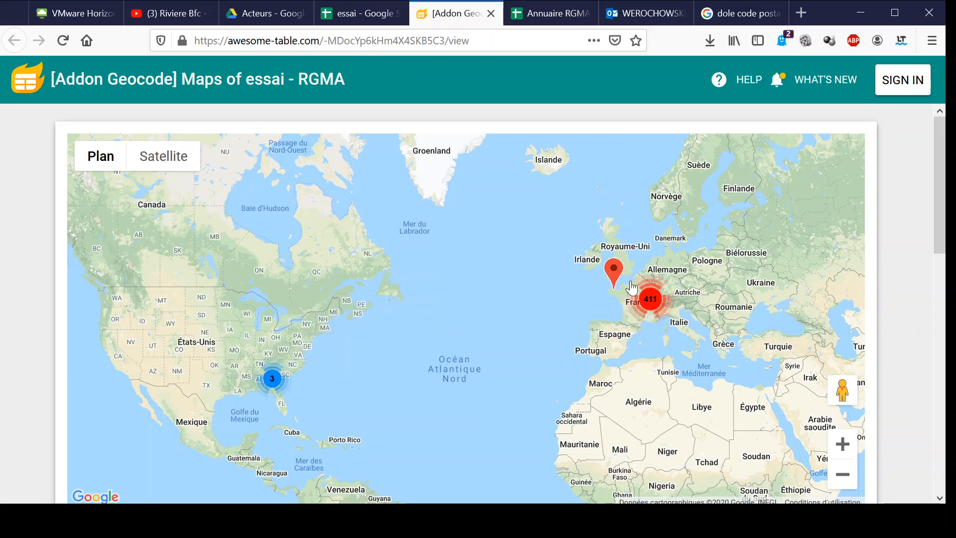
pyautogui.click(646, 312)
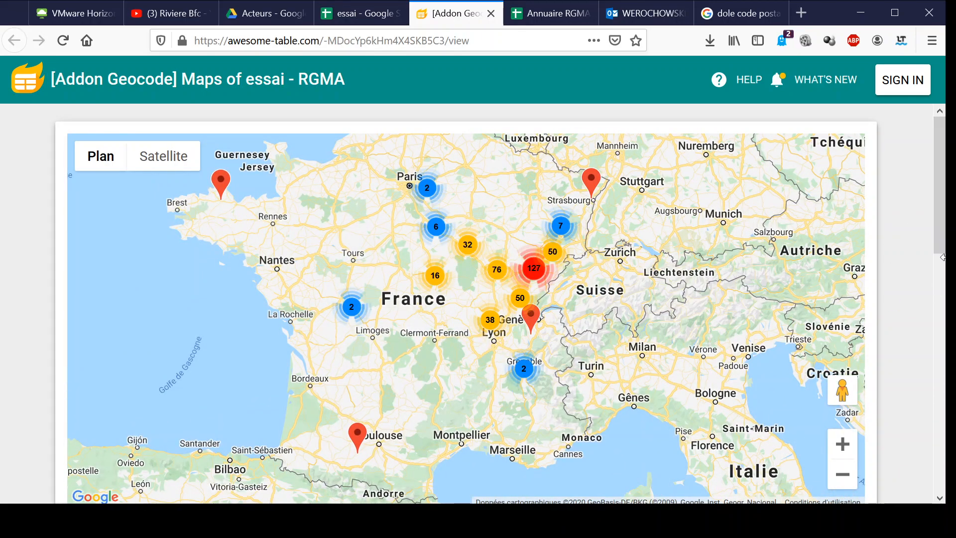
# Turn off marker grouping in the map's options
pyautogui.scroll(-3, 942, 259)
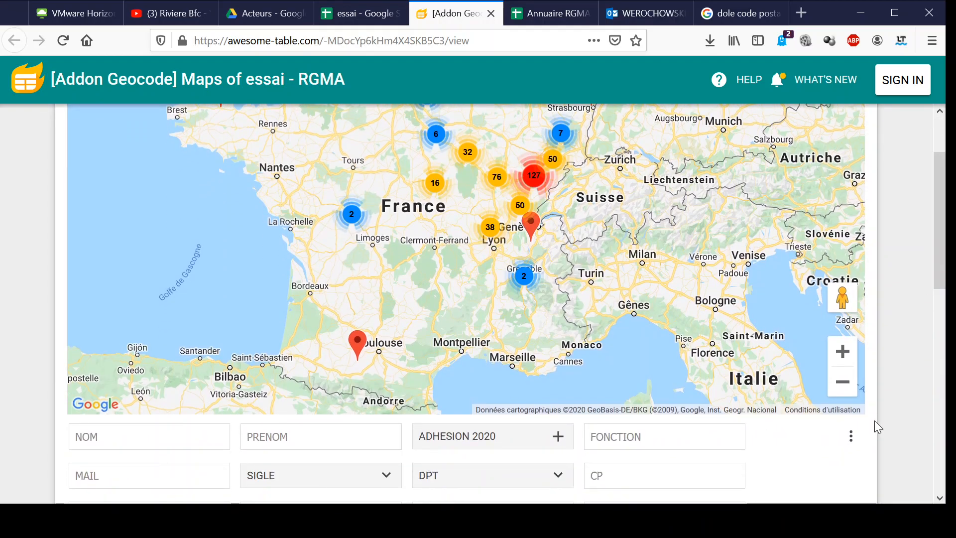
pyautogui.click(851, 439)
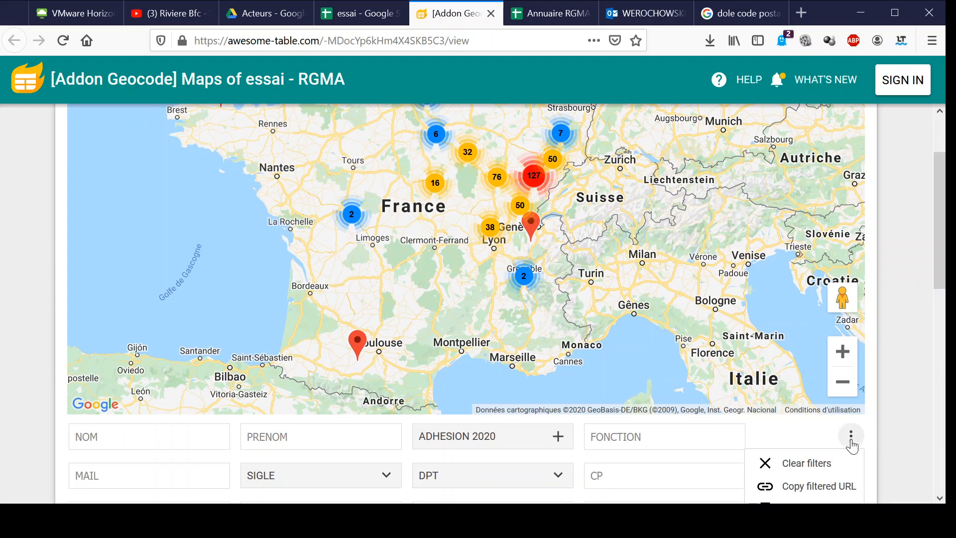
pyautogui.scroll(-1, 938, 278)
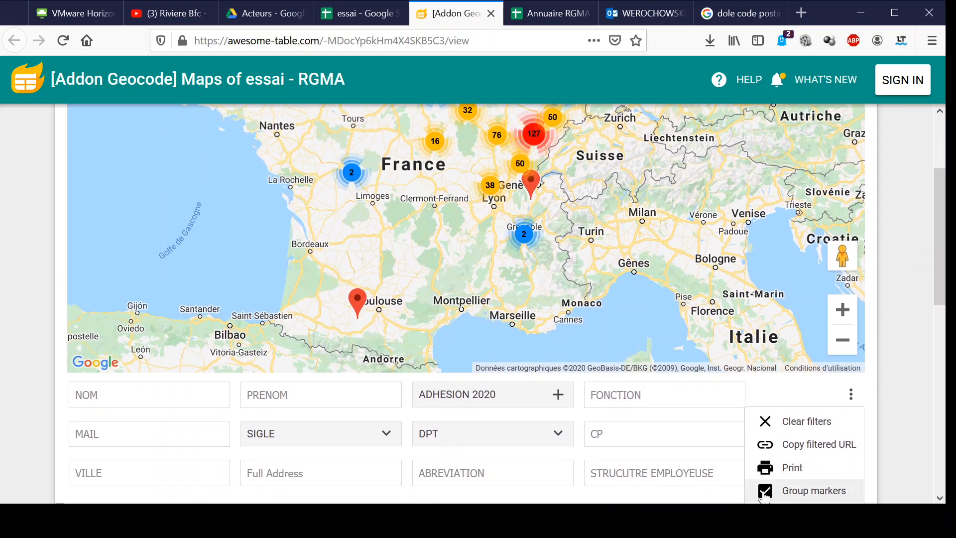
pyautogui.click(765, 492)
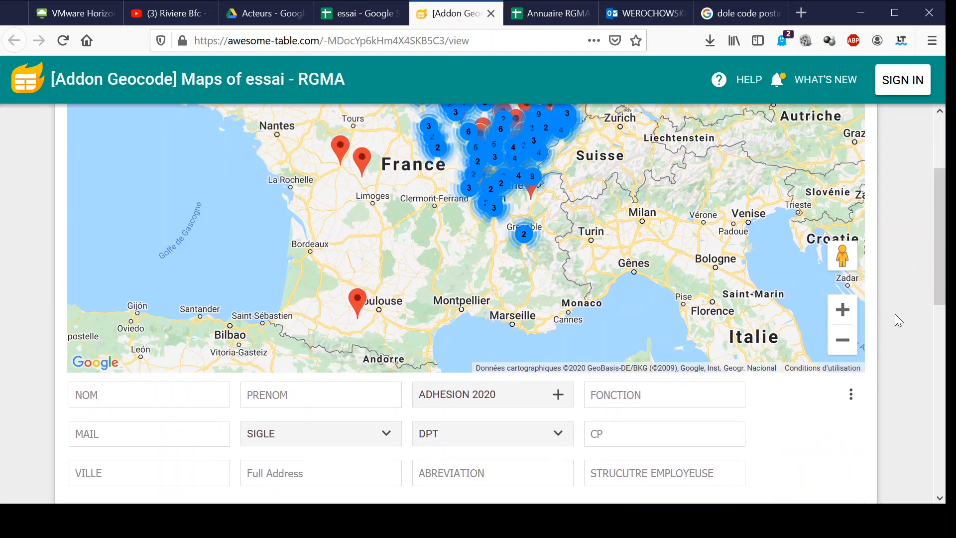
pyautogui.scroll(3, 931, 288)
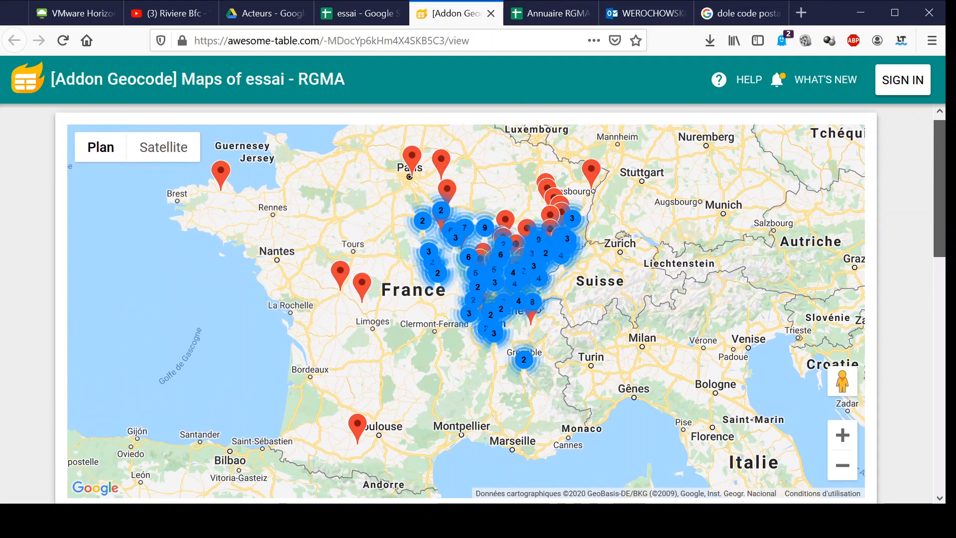
# Look through the contact records of the COSNE COURS SUR LOIRE marker and close its tooltip
pyautogui.click(435, 278)
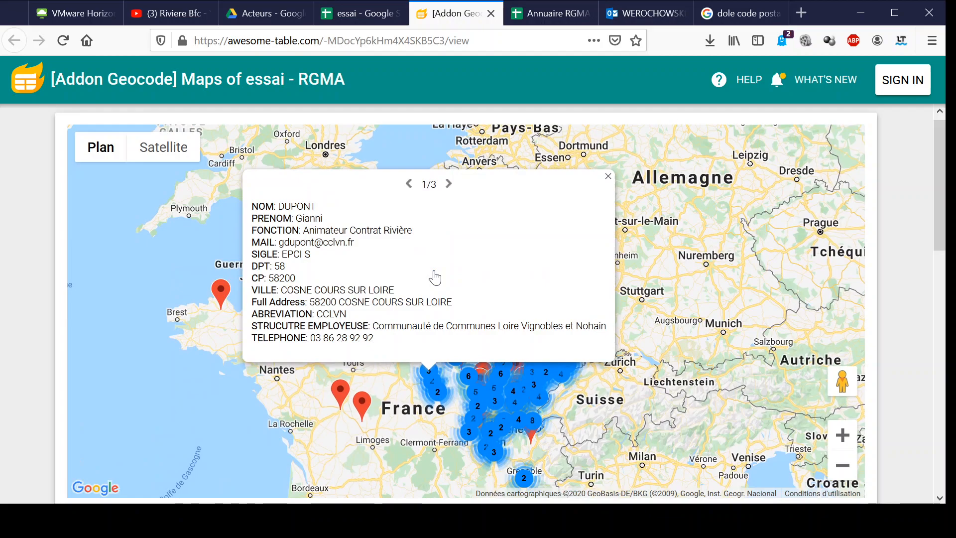
pyautogui.click(447, 184)
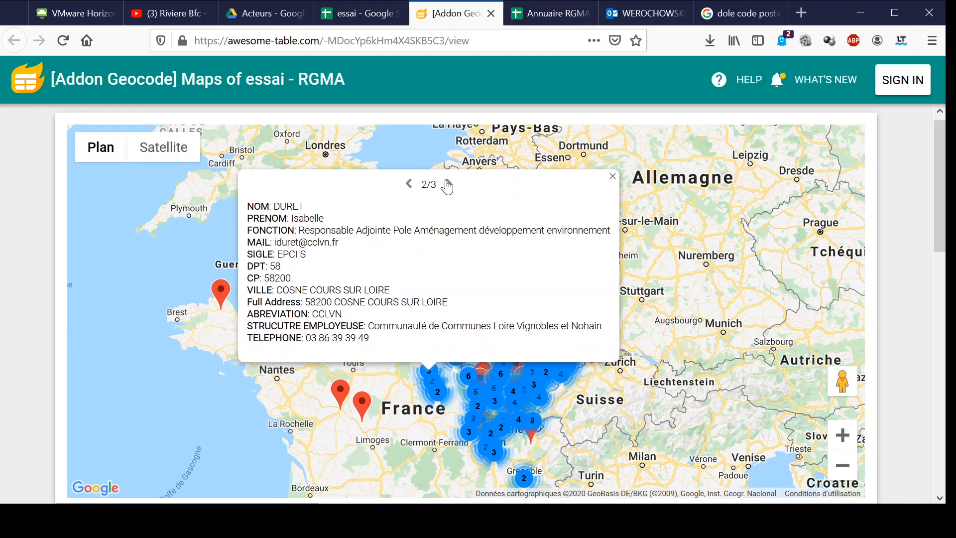
pyautogui.click(447, 184)
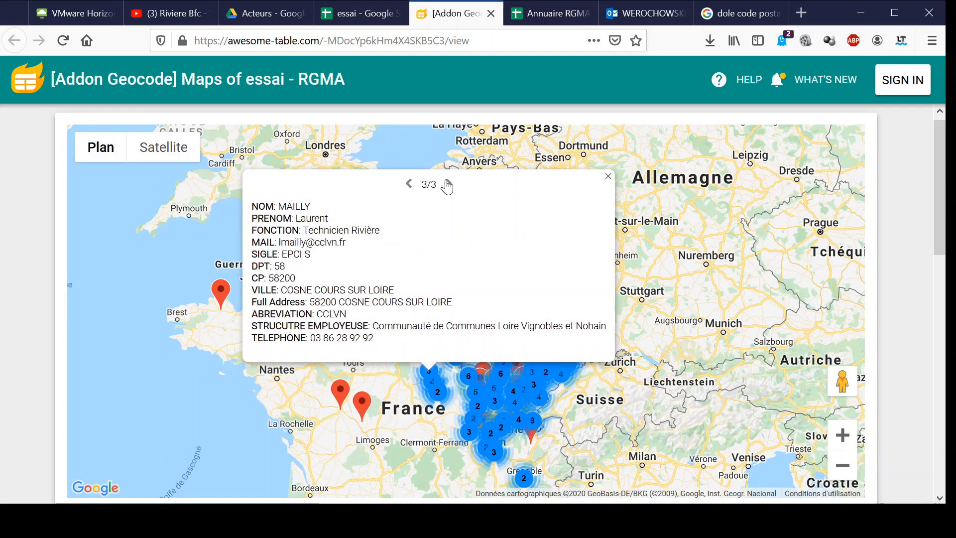
pyautogui.click(408, 185)
pyautogui.click(408, 185)
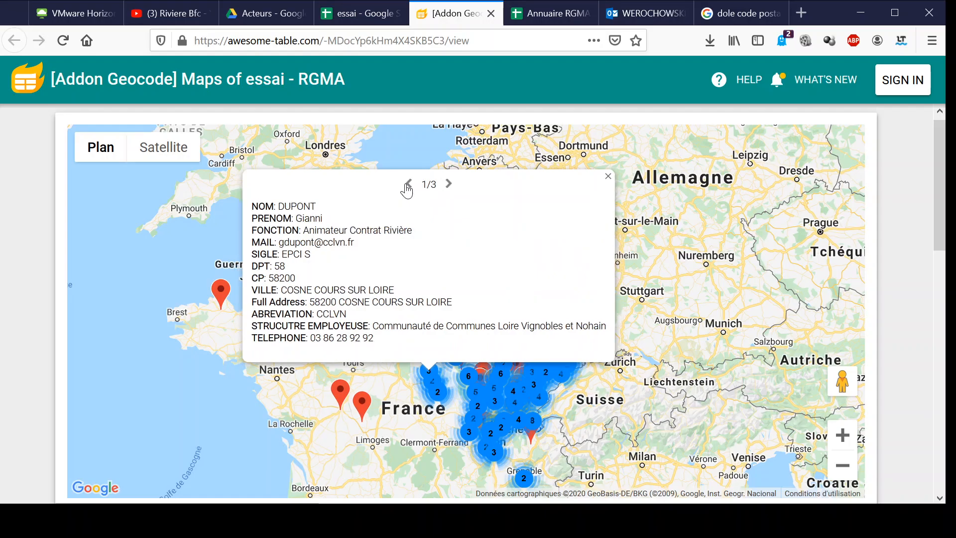
pyautogui.click(608, 177)
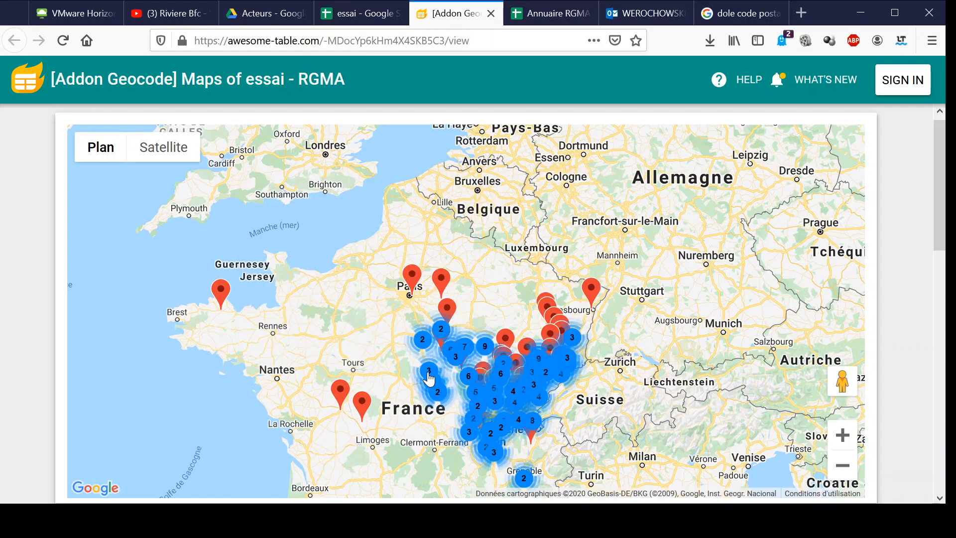
# Highlight the full web address of the map page and dismiss the address suggestions
pyautogui.moveTo(940, 212); pyautogui.dragTo(941, 191)
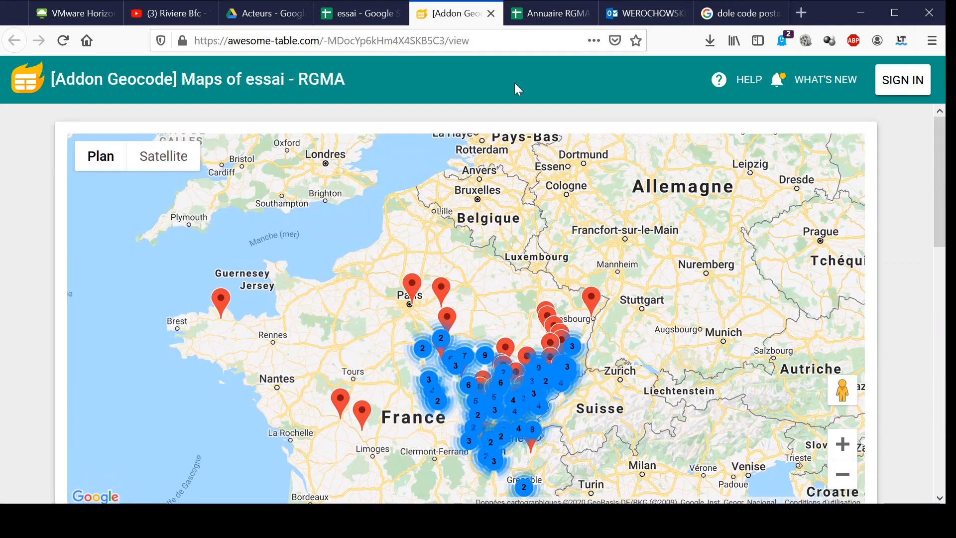
pyautogui.doubleClick(435, 41)
pyautogui.tripleClick(435, 42)
pyautogui.doubleClick(435, 43)
pyautogui.tripleClick(434, 42)
pyautogui.doubleClick(435, 42)
pyautogui.tripleClick(434, 42)
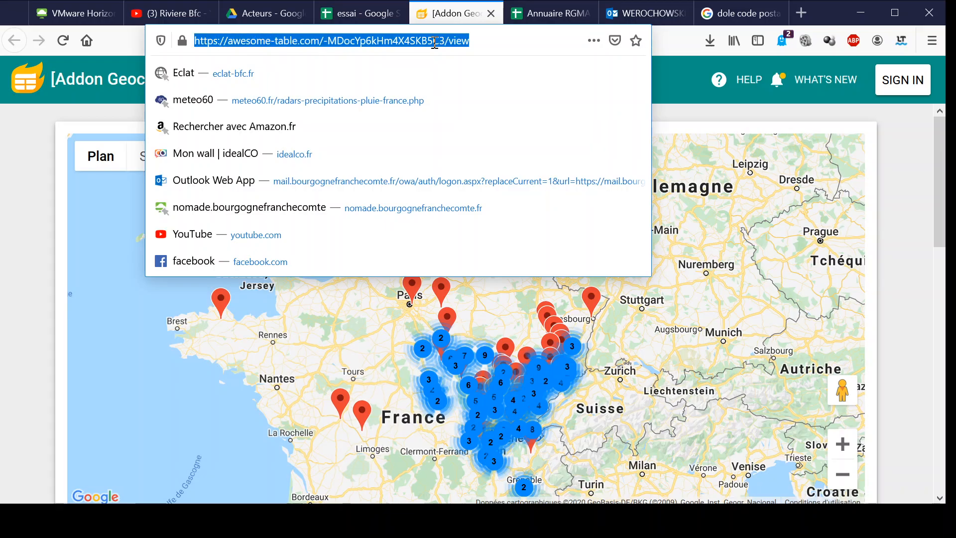
pyautogui.click(911, 220)
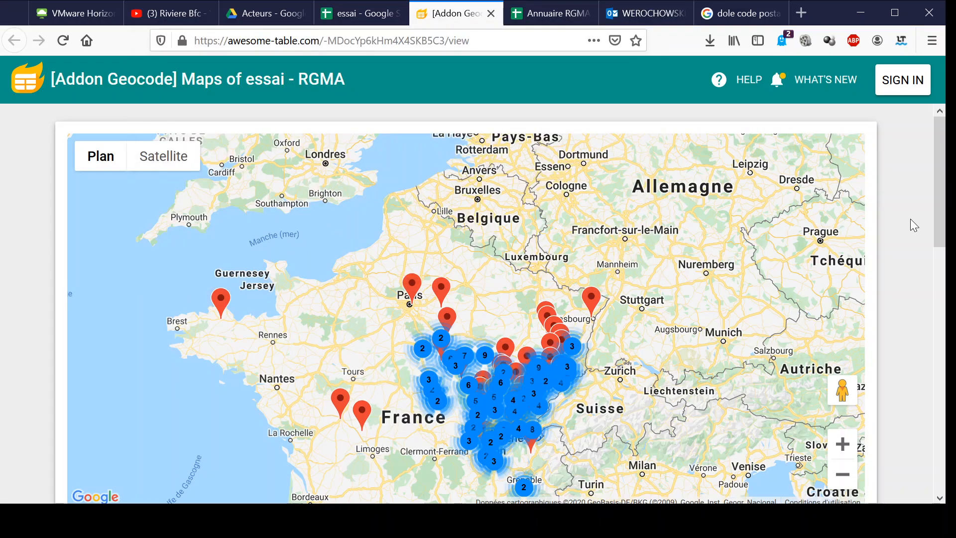